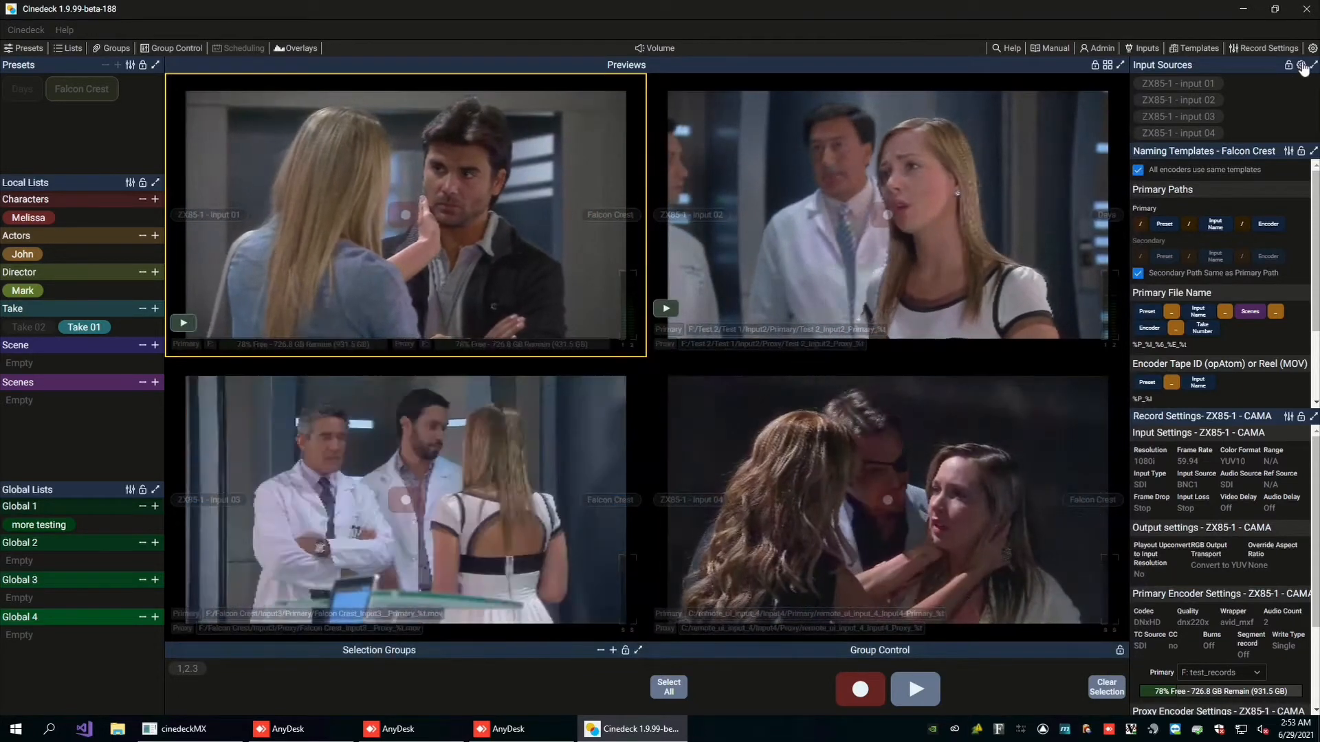
- Review the configured input sources and the operator permissions in the Admin user settings, closing each dialog
left_click(1301, 66)
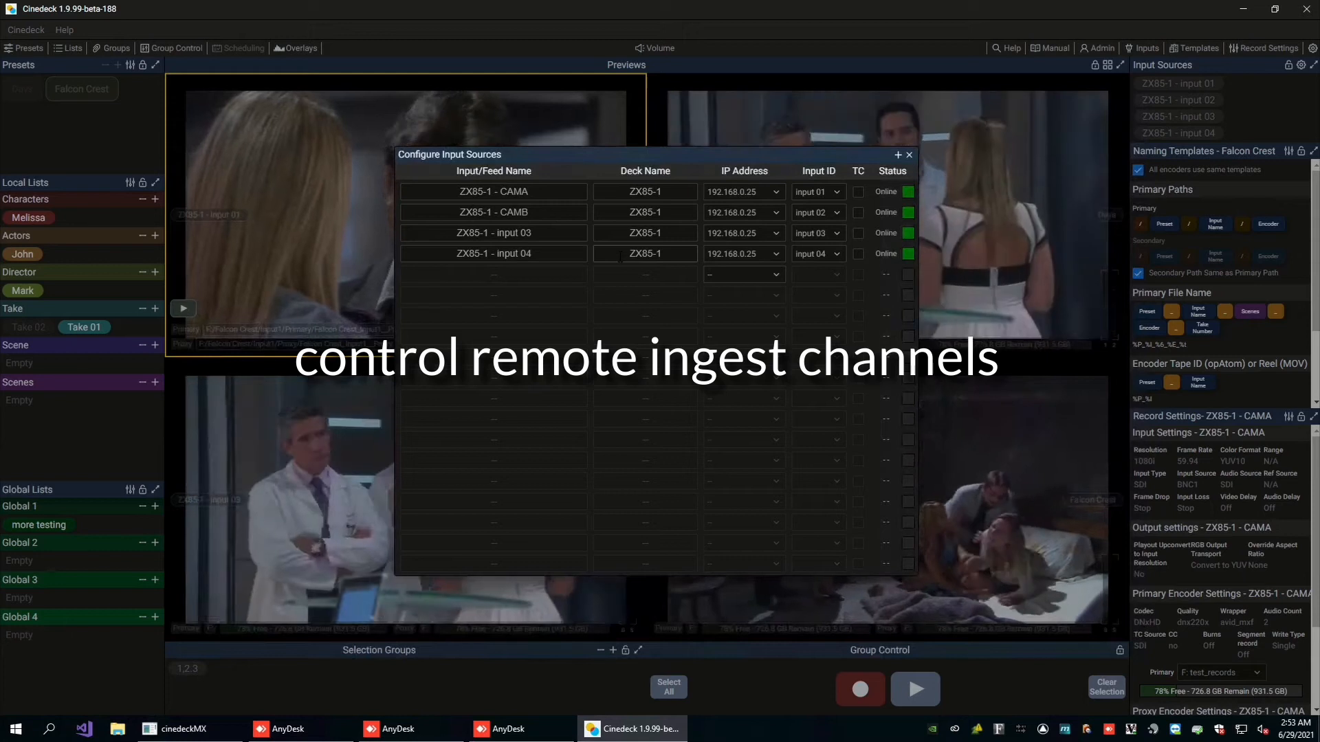
left_click(908, 156)
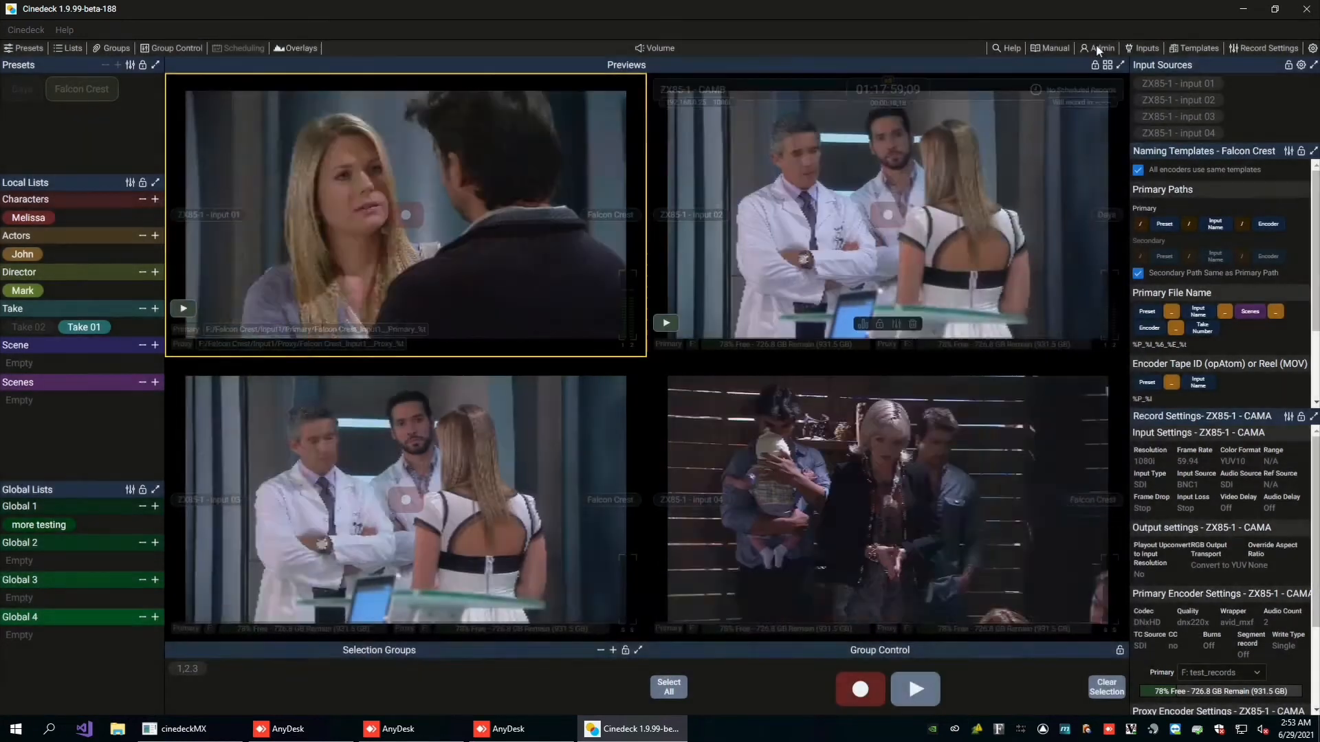
left_click(1099, 48)
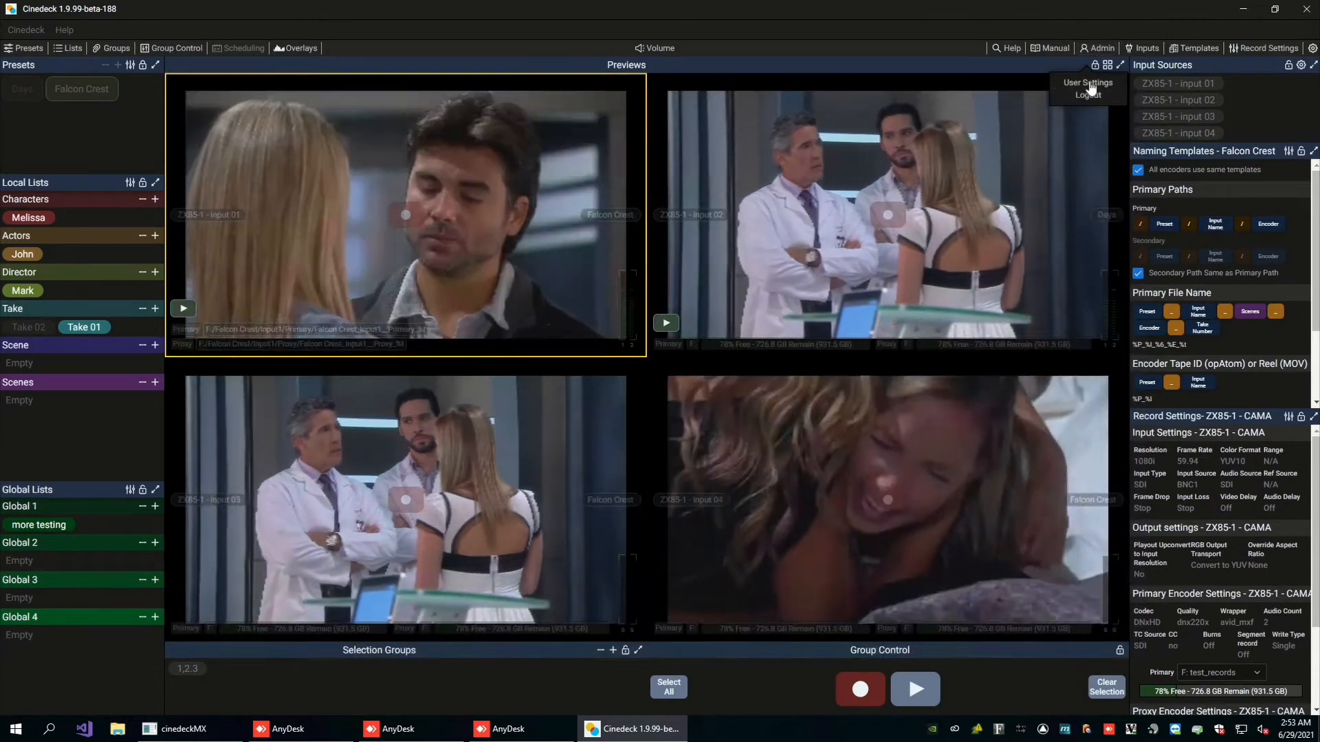
left_click(1090, 83)
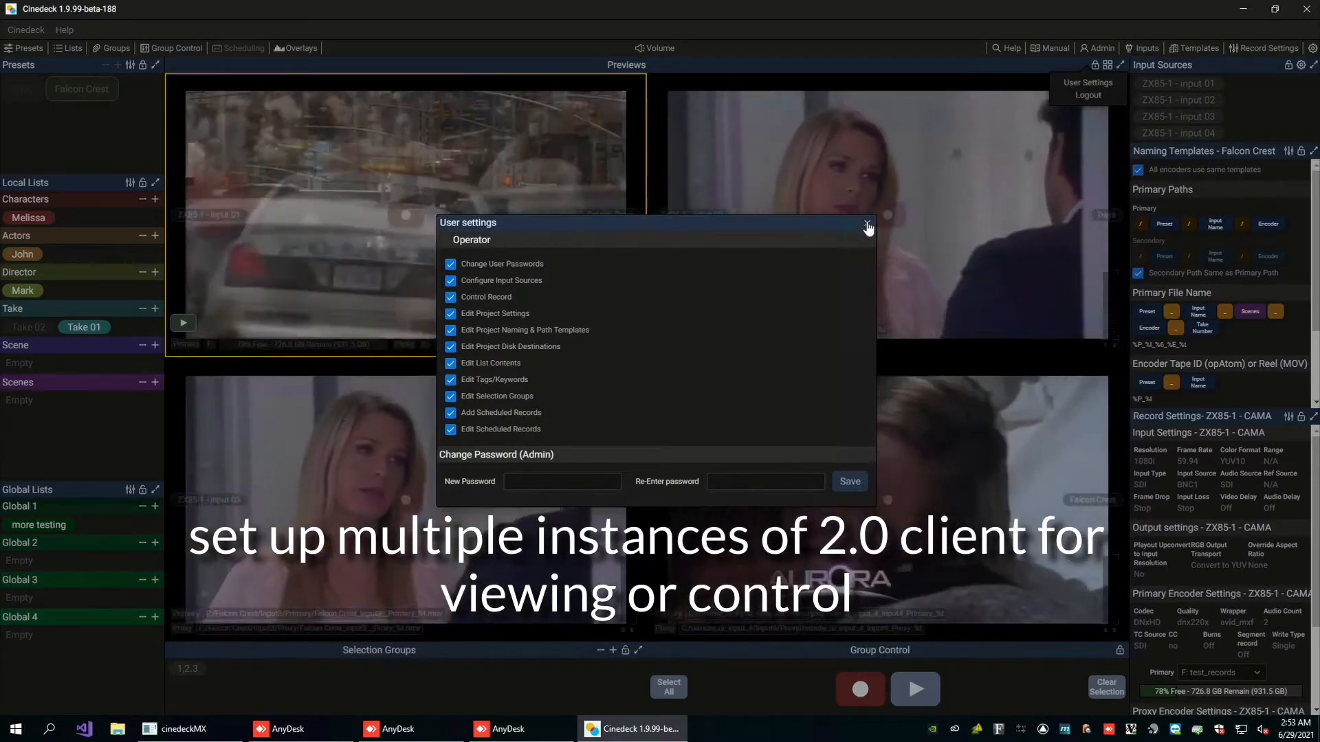
left_click(866, 225)
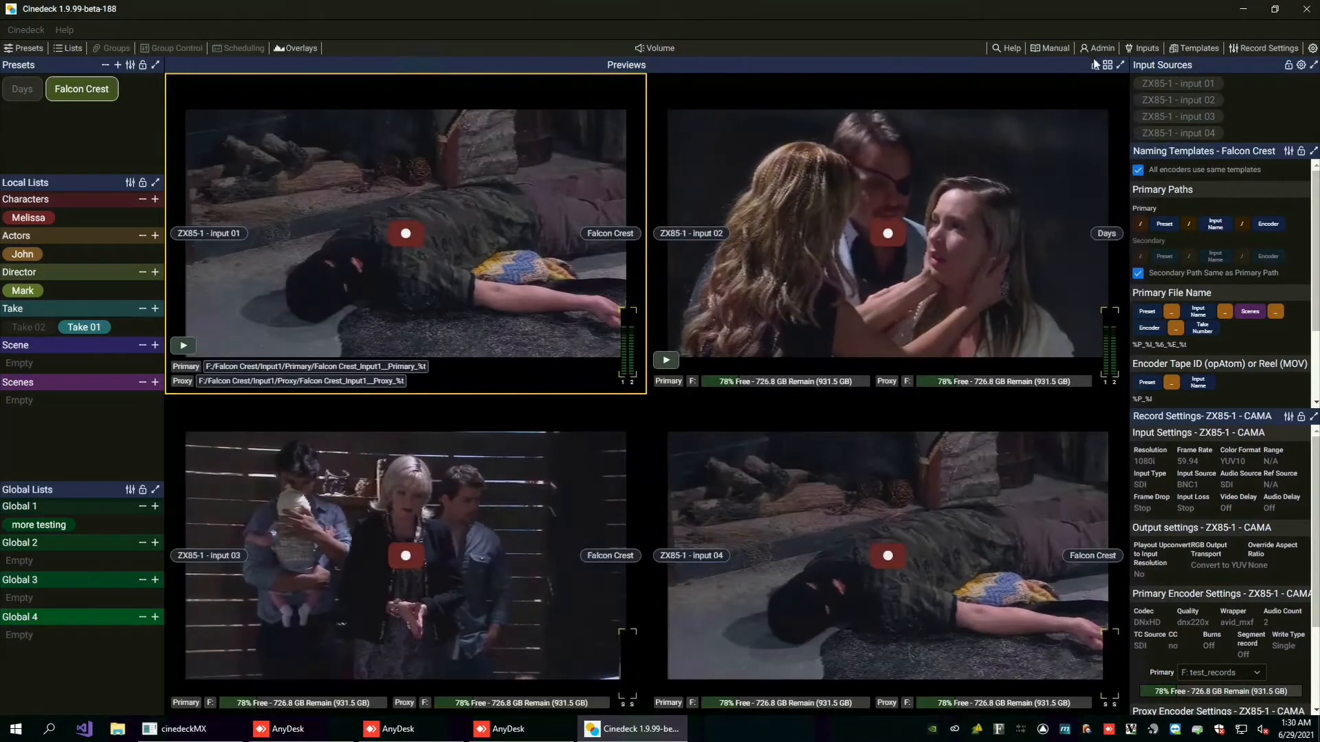
- View the preview grid layout choices and compare the channels in the cinedeckMX window with the first preview's file paths
left_click(1106, 66)
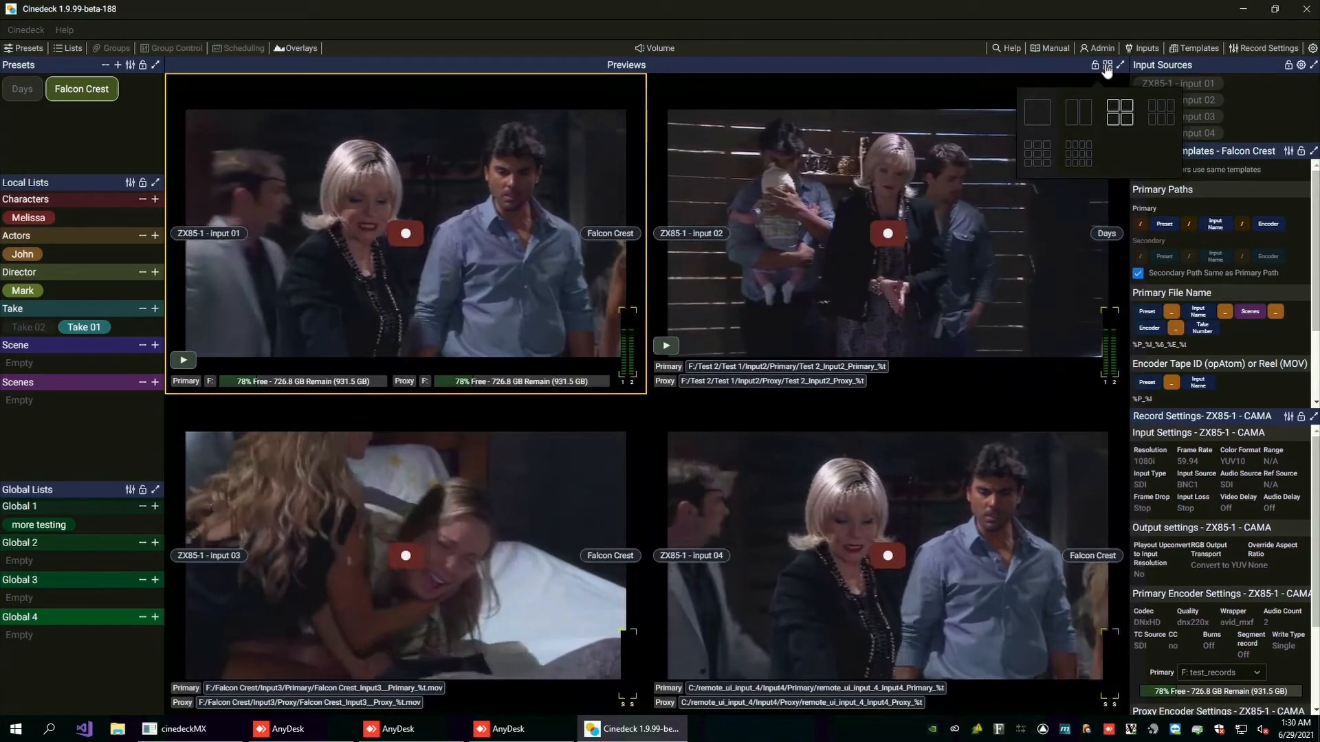
left_click(180, 730)
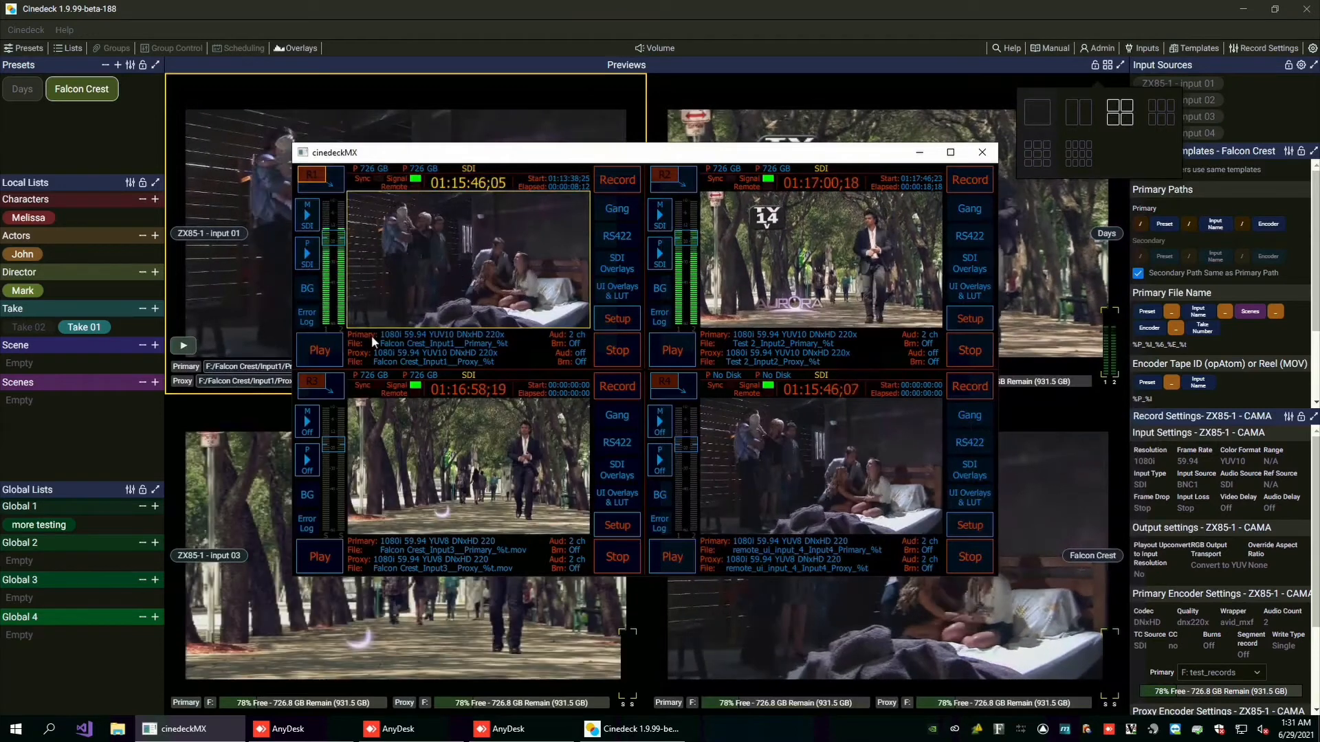
mouse_move(208, 392)
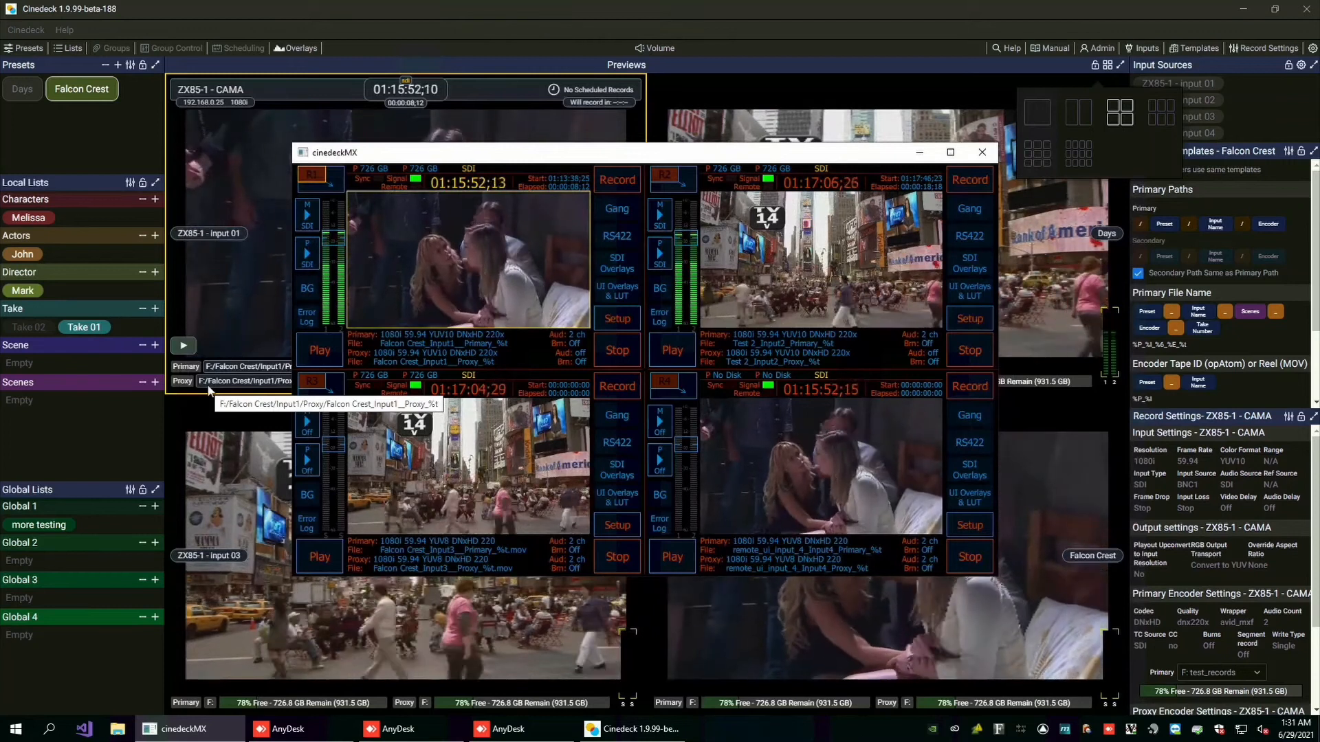
left_click(251, 299)
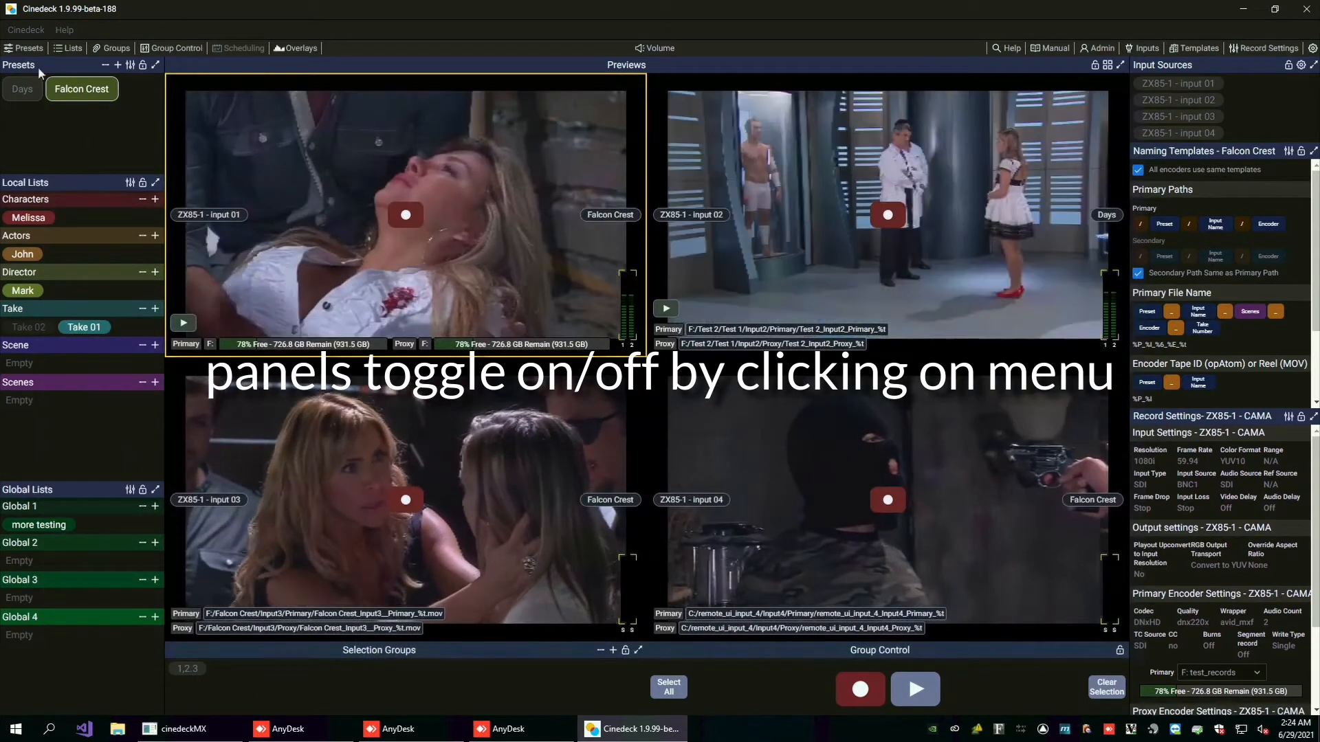
- Hide the Presets, Lists, Group Control, Record Settings, Templates, Inputs and Groups panels so only the previews remain
left_click(31, 49)
left_click(69, 48)
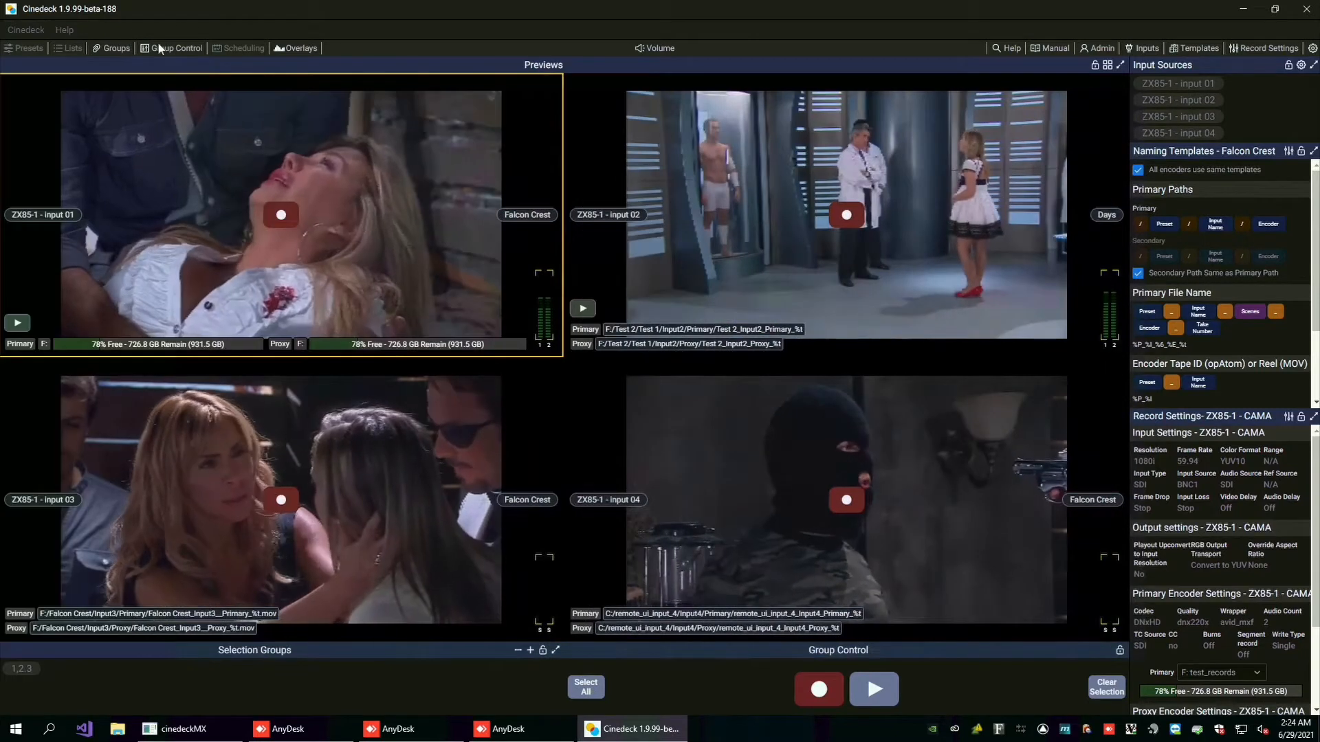
left_click(177, 48)
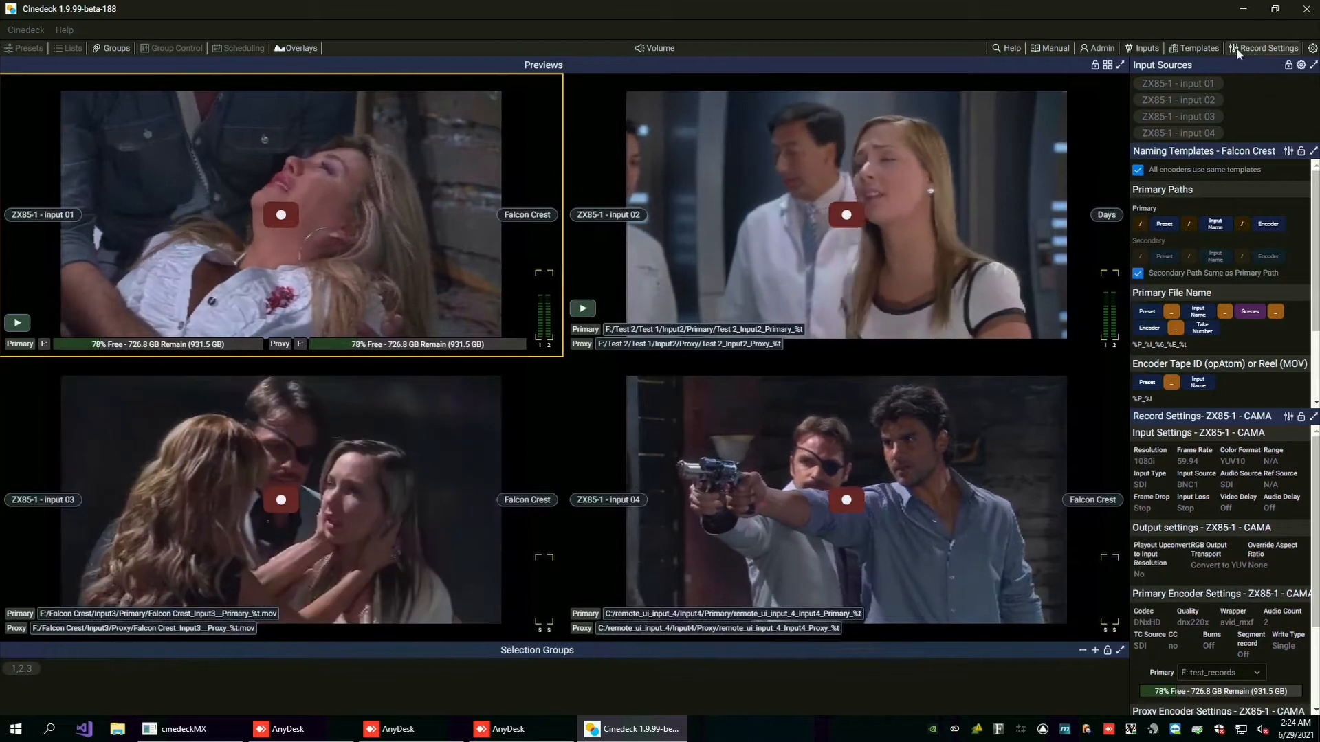
left_click(1237, 48)
left_click(1196, 48)
left_click(1141, 48)
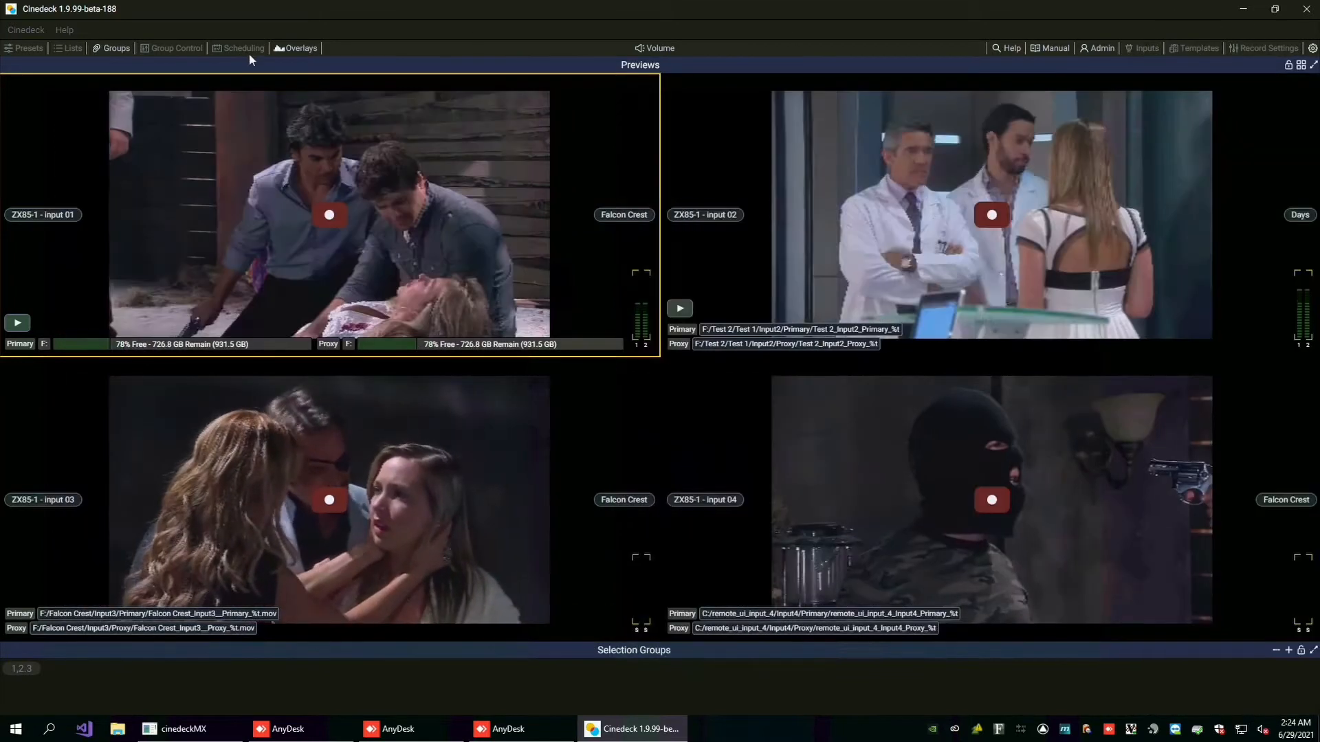
left_click(108, 44)
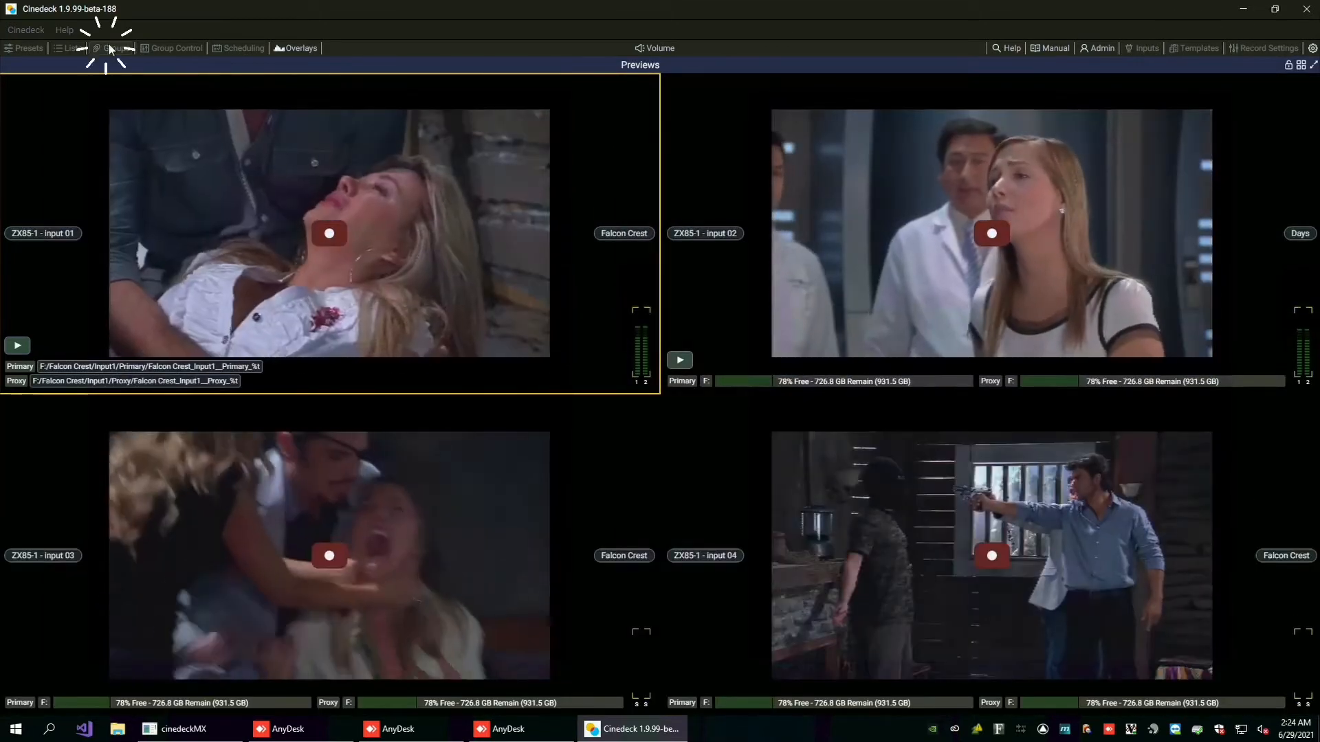
- Show the Presets panel again and lock both it and the Previews panel
left_click(34, 48)
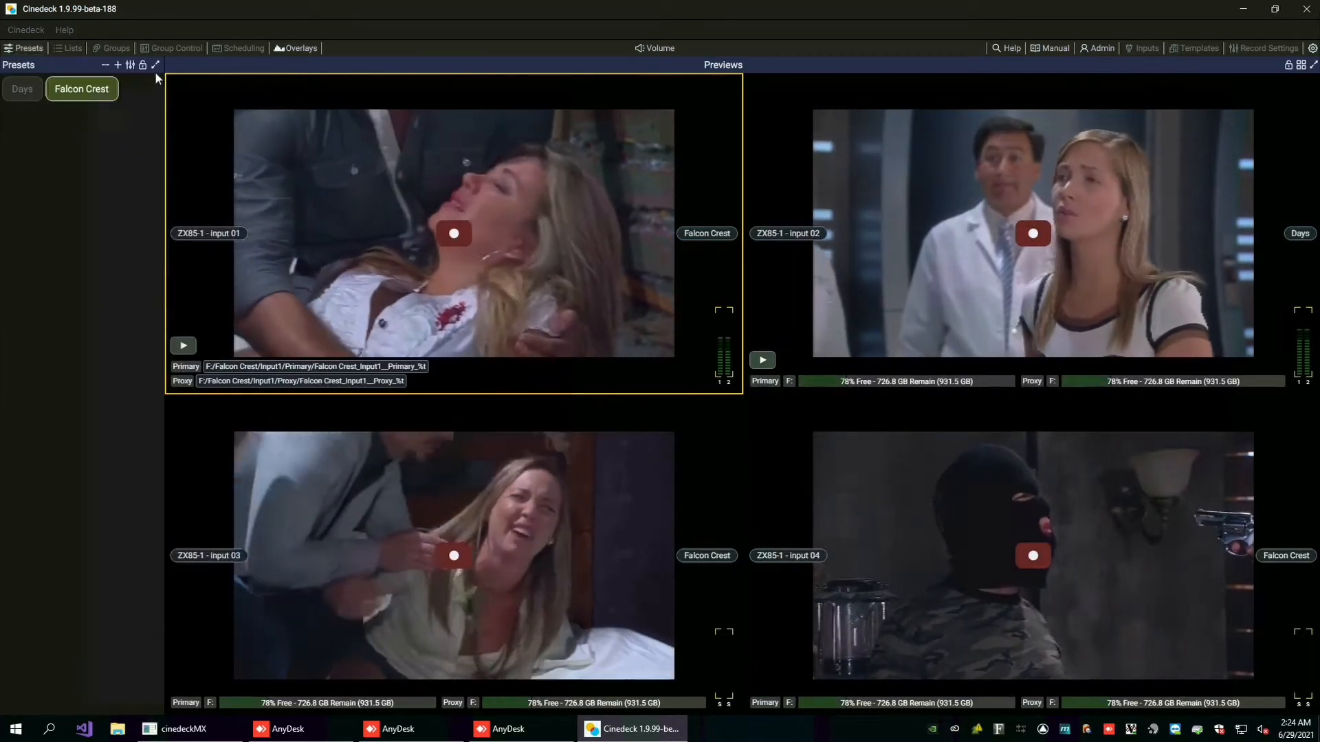
left_click(143, 66)
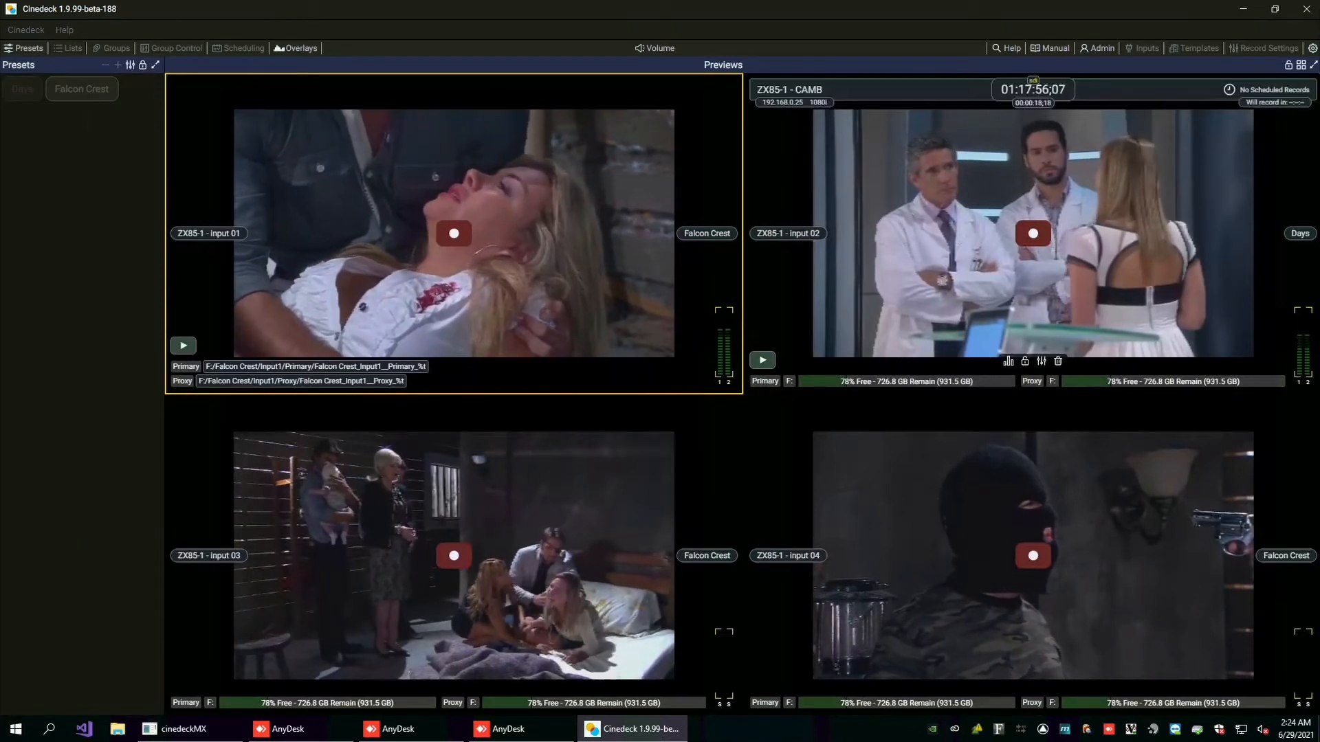
left_click(1291, 65)
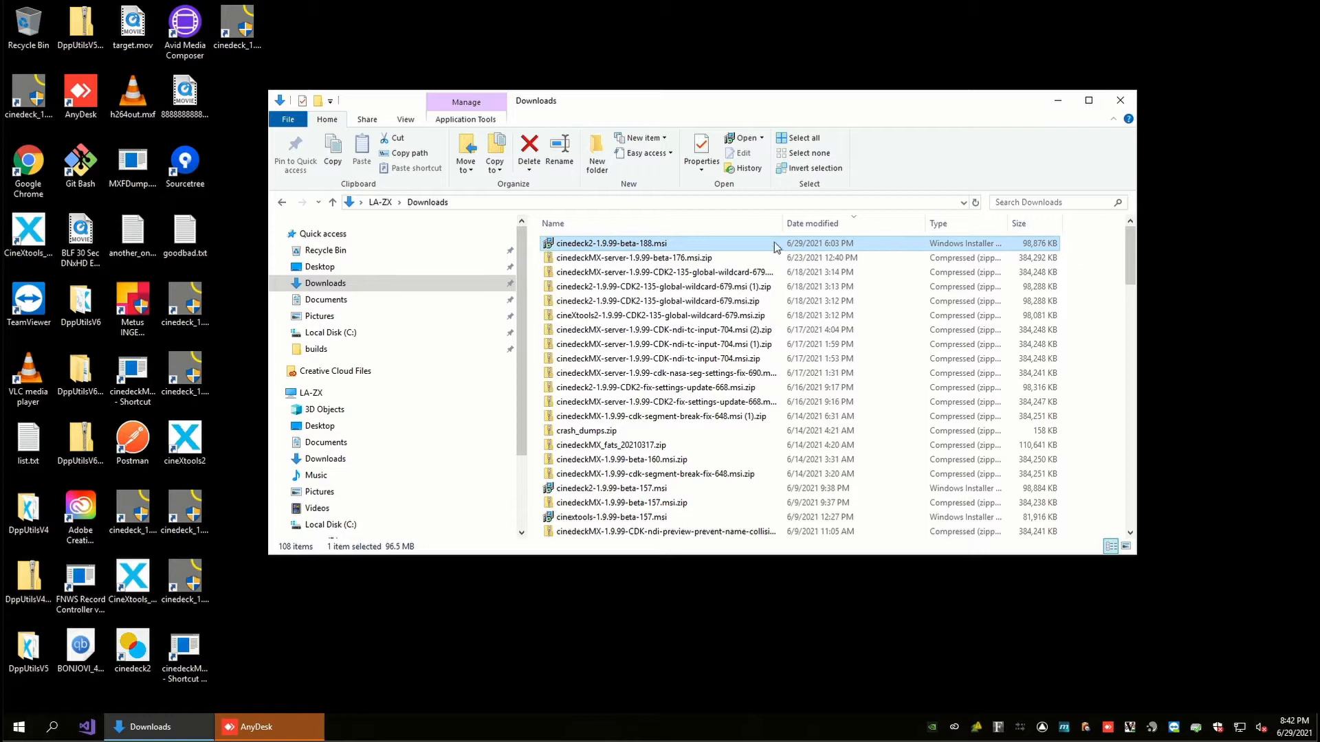
- Run the cinedeck2-1.9.99-beta-188.msi installer from the Downloads folder
left_click(239, 53)
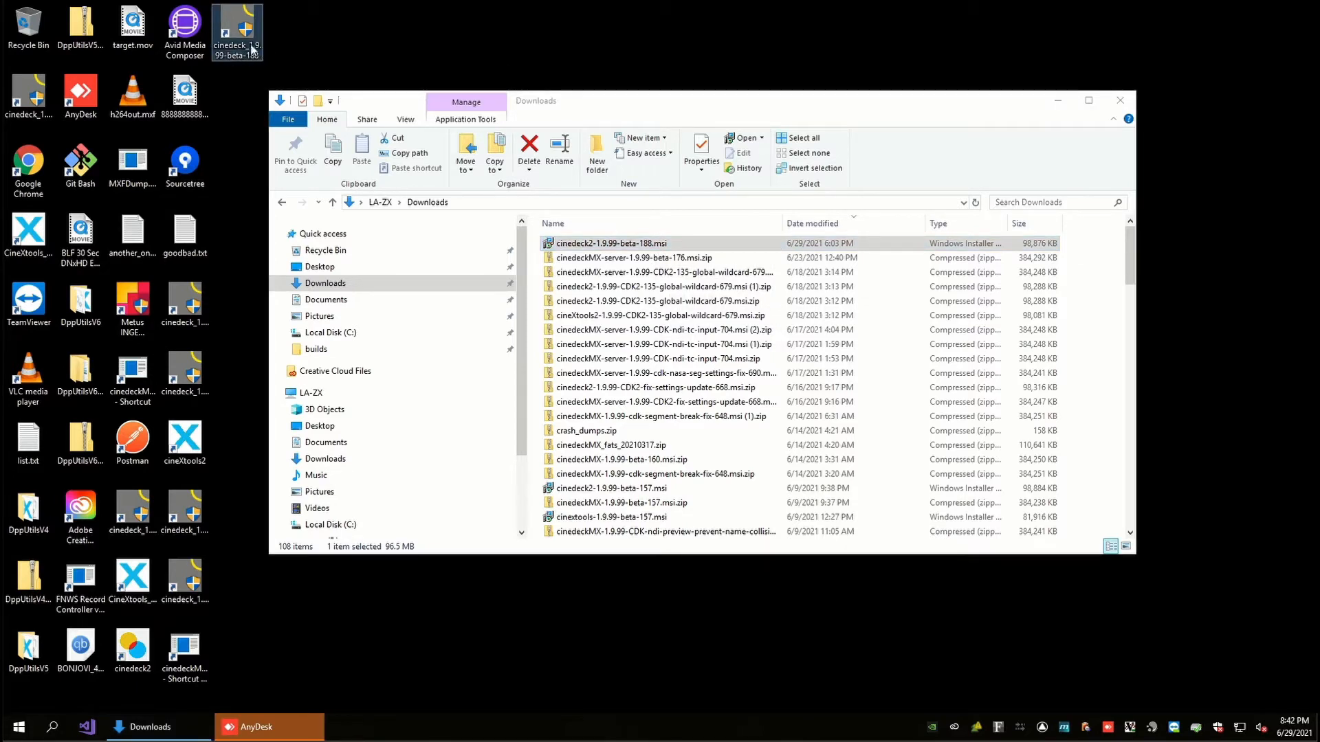
double_click(574, 247)
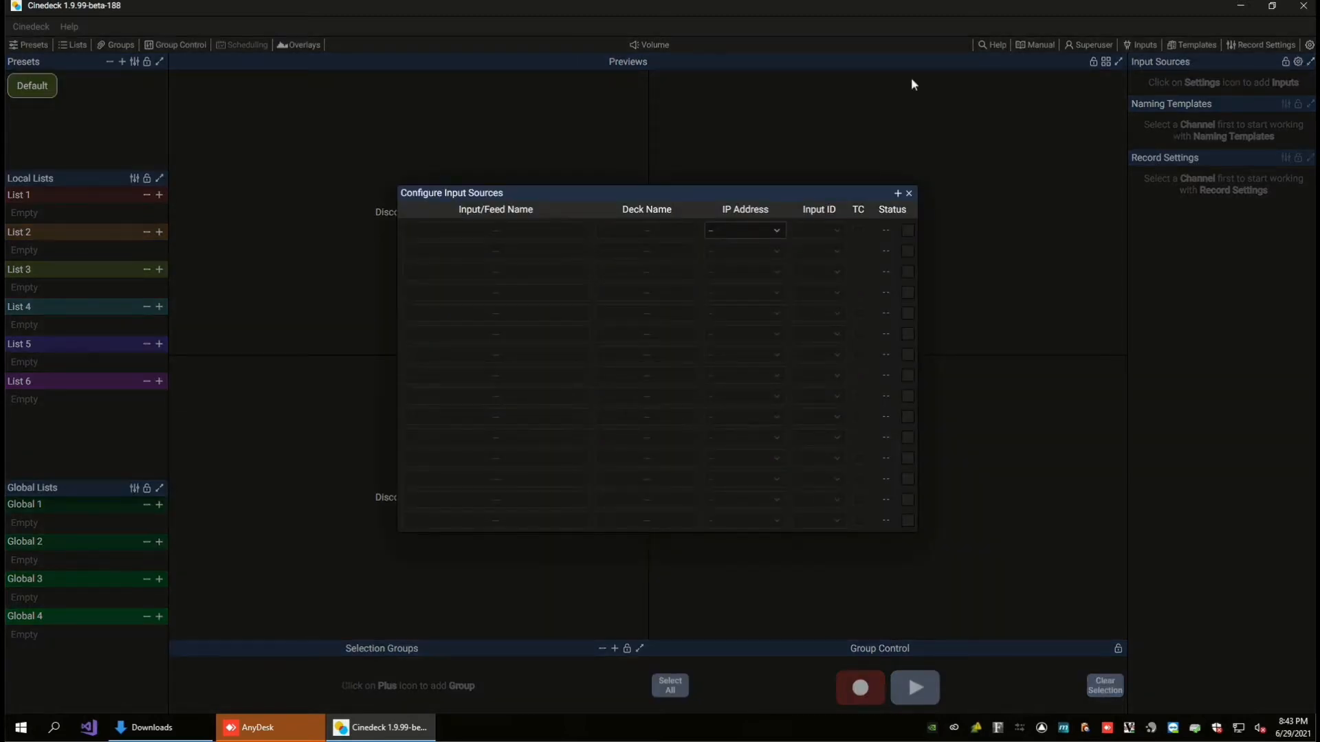
- Add a deck named Cinedeck1 with IP address 192.168.0.25 on the default port
left_click(897, 195)
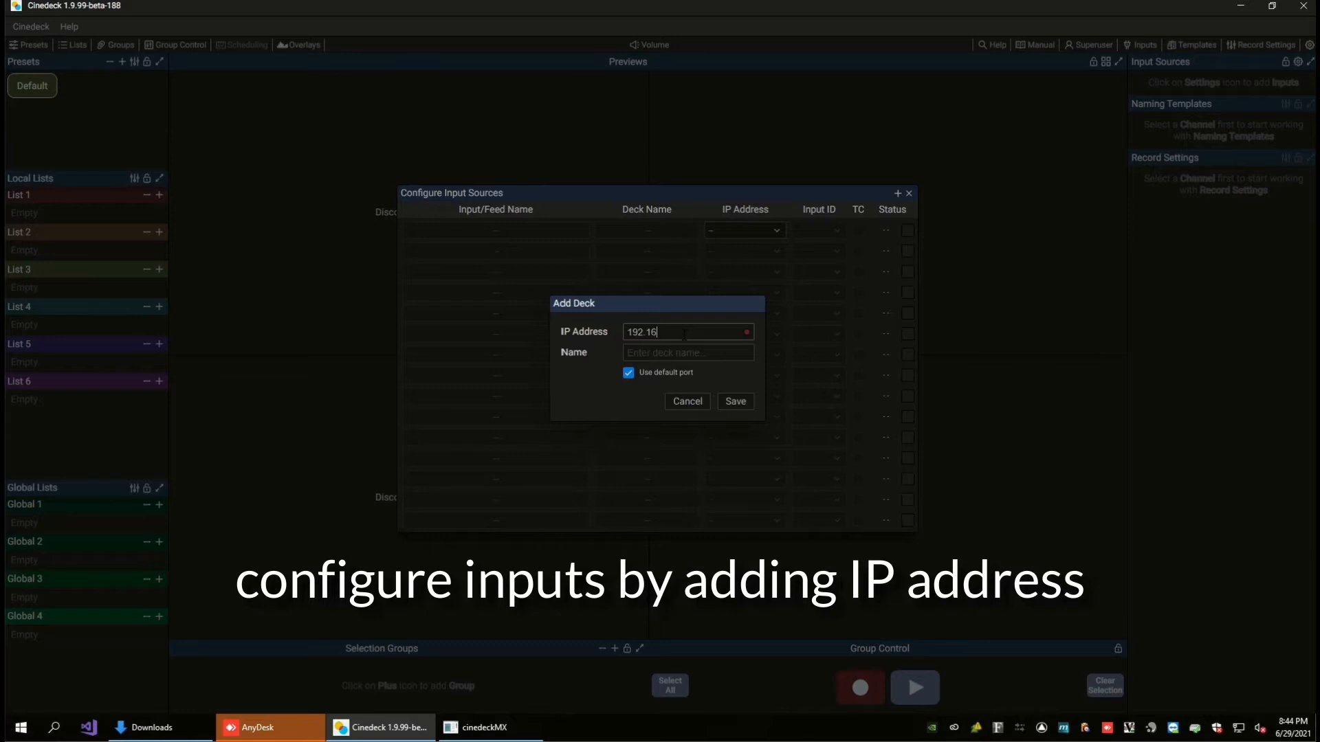
type("192.168.0.25")
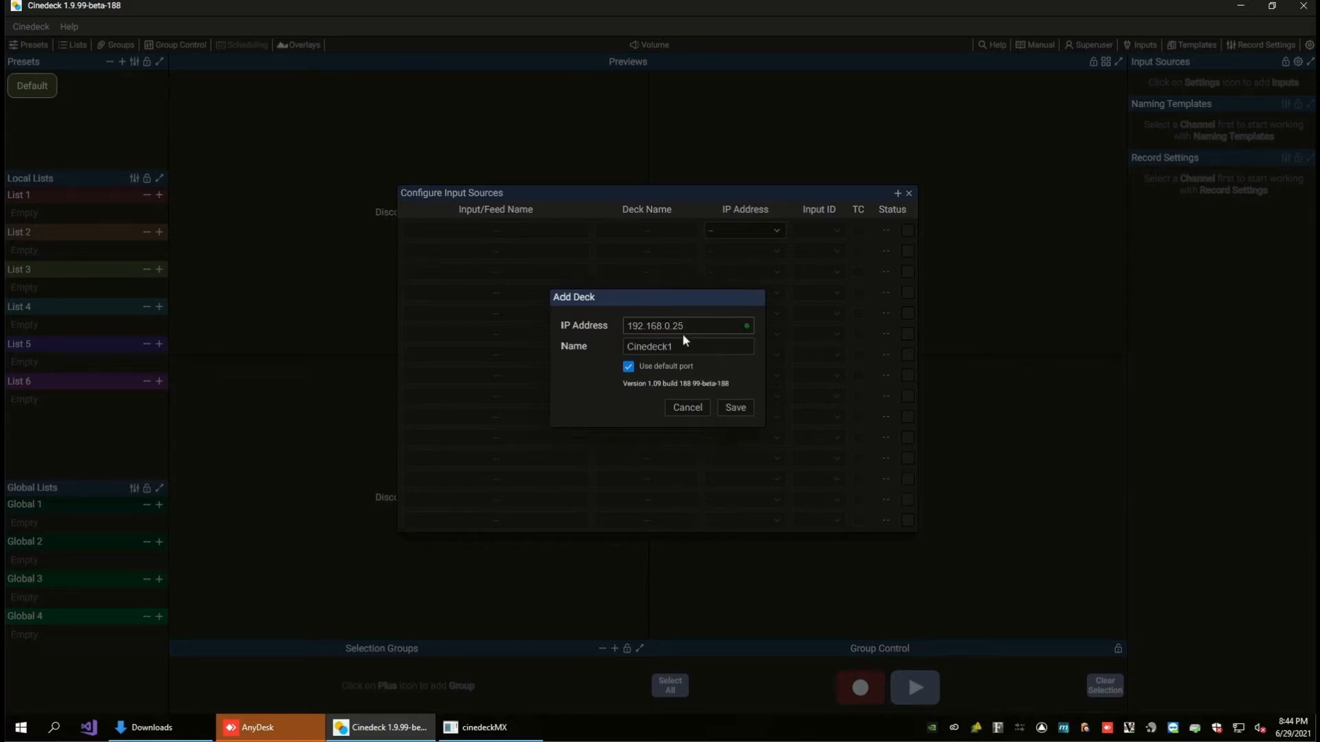
left_click(734, 409)
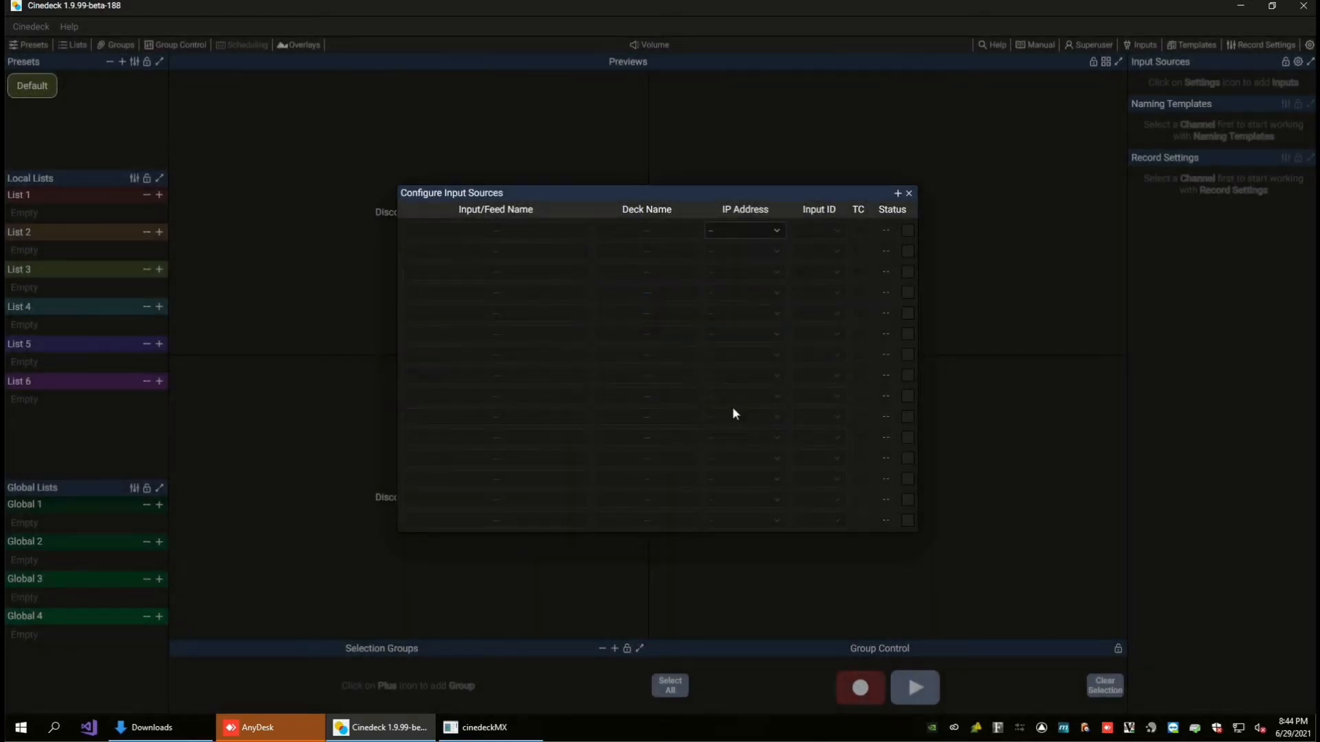
- Assign deck 192.168.0.25 to the first two input source rows, using input 01 and input 02
left_click(740, 230)
left_click(739, 298)
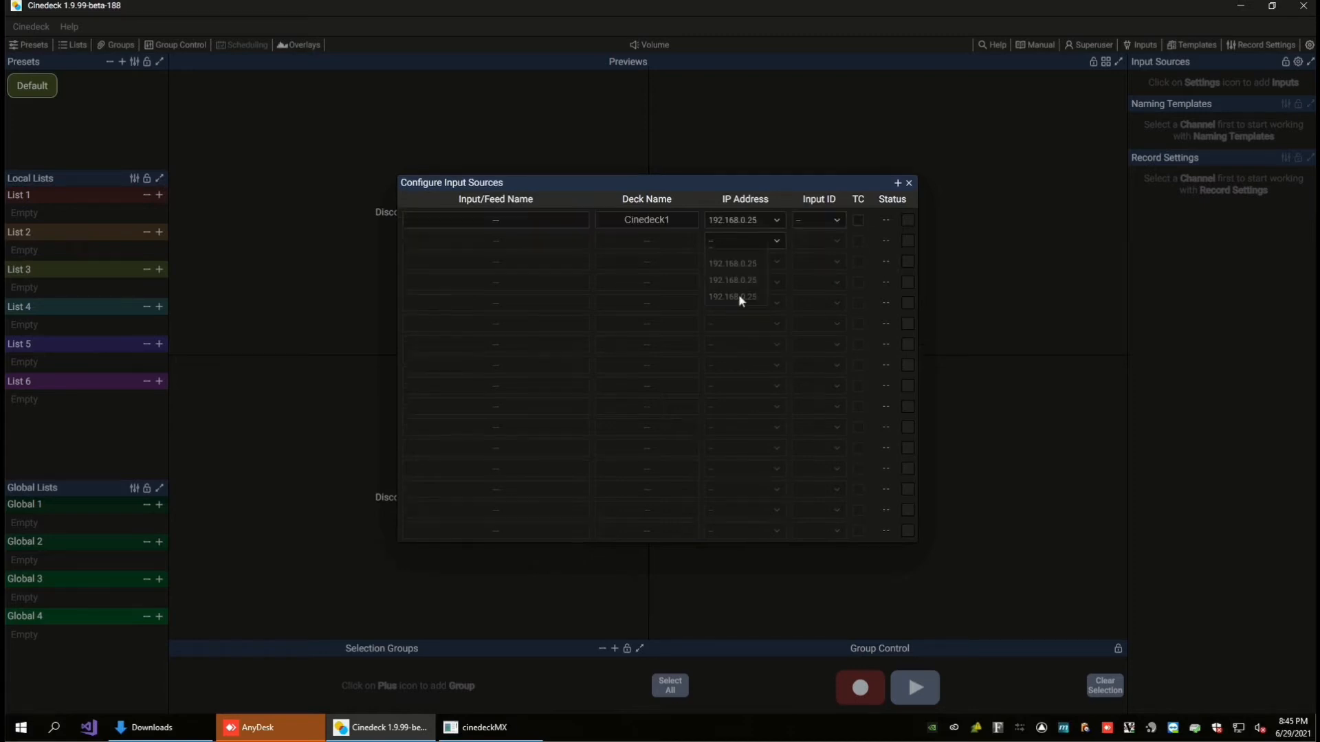
left_click(817, 222)
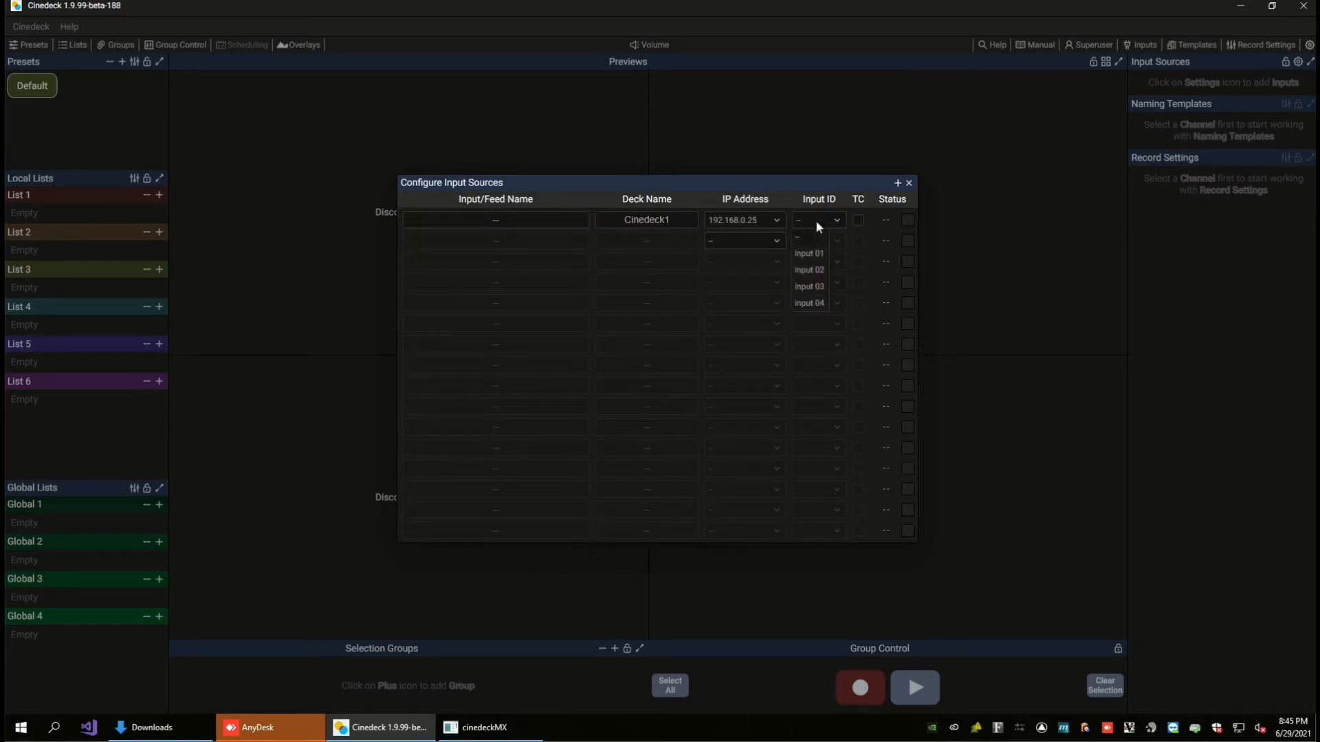
left_click(818, 260)
left_click(736, 241)
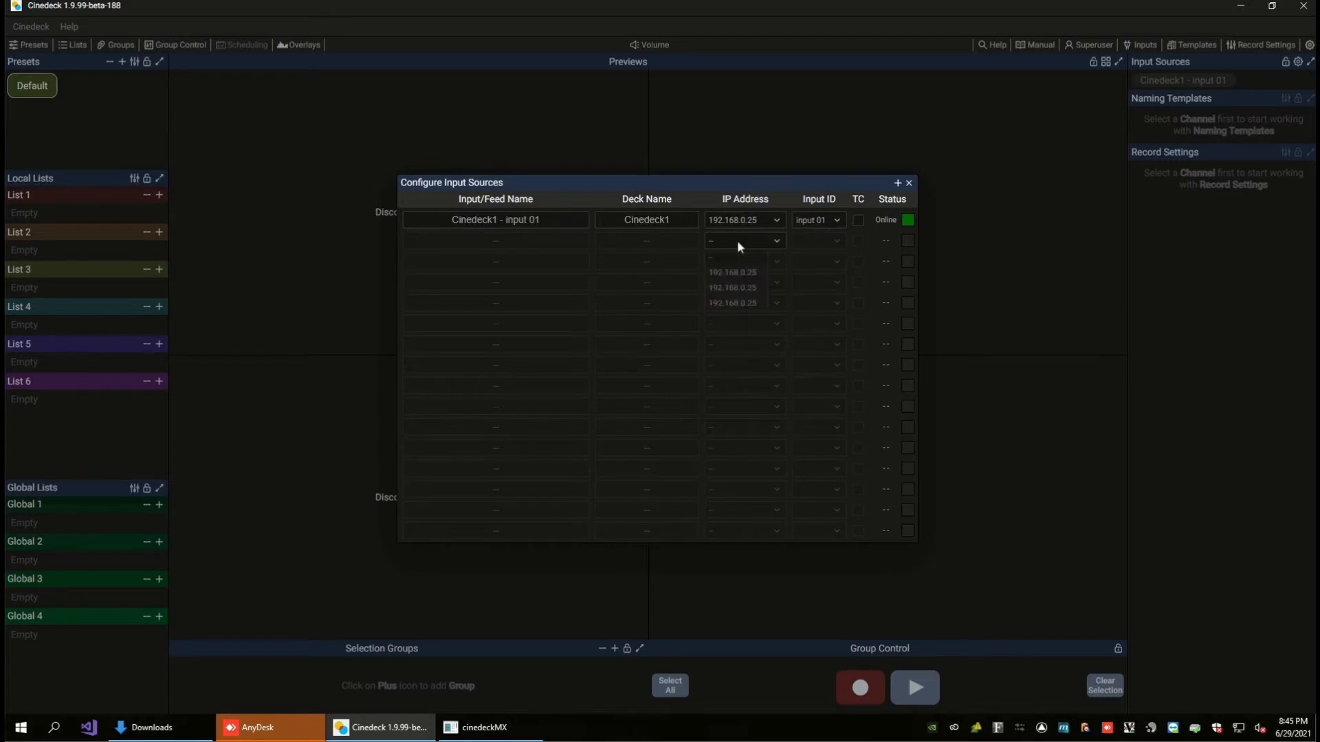
left_click(746, 307)
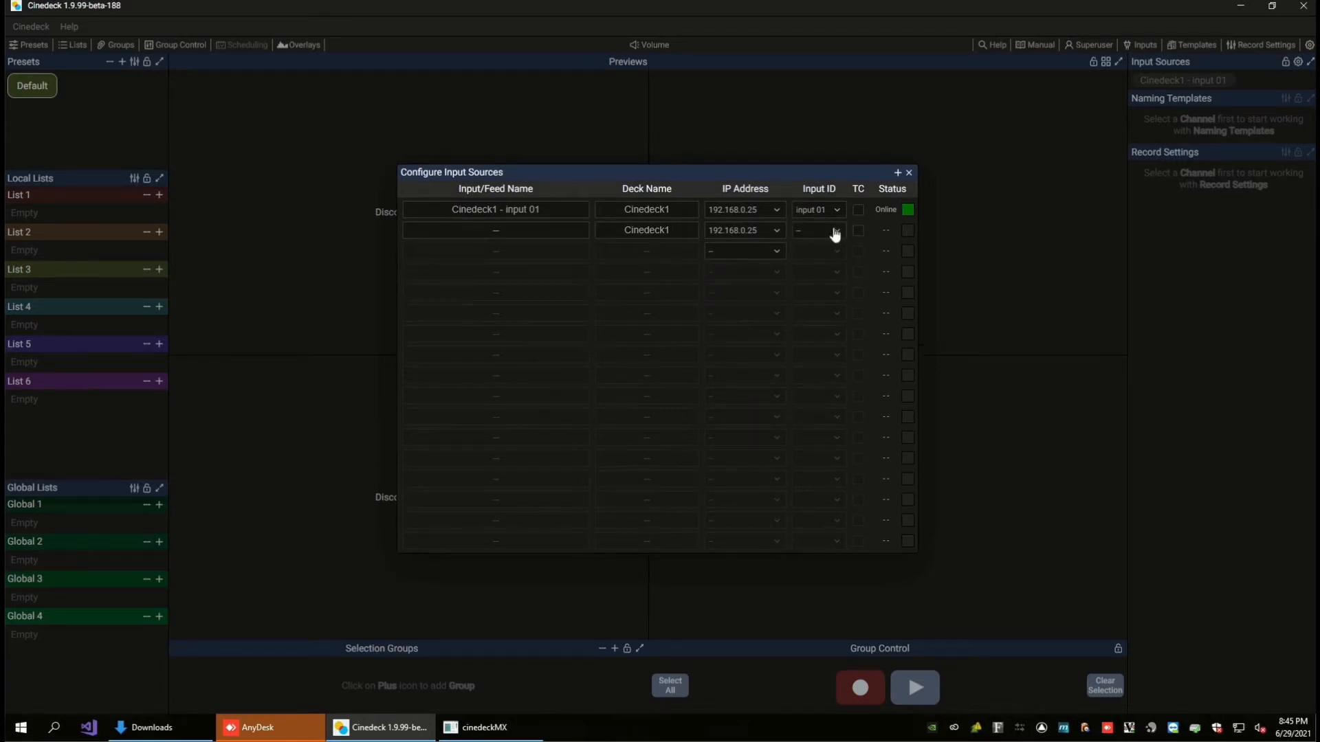
left_click(835, 234)
left_click(819, 281)
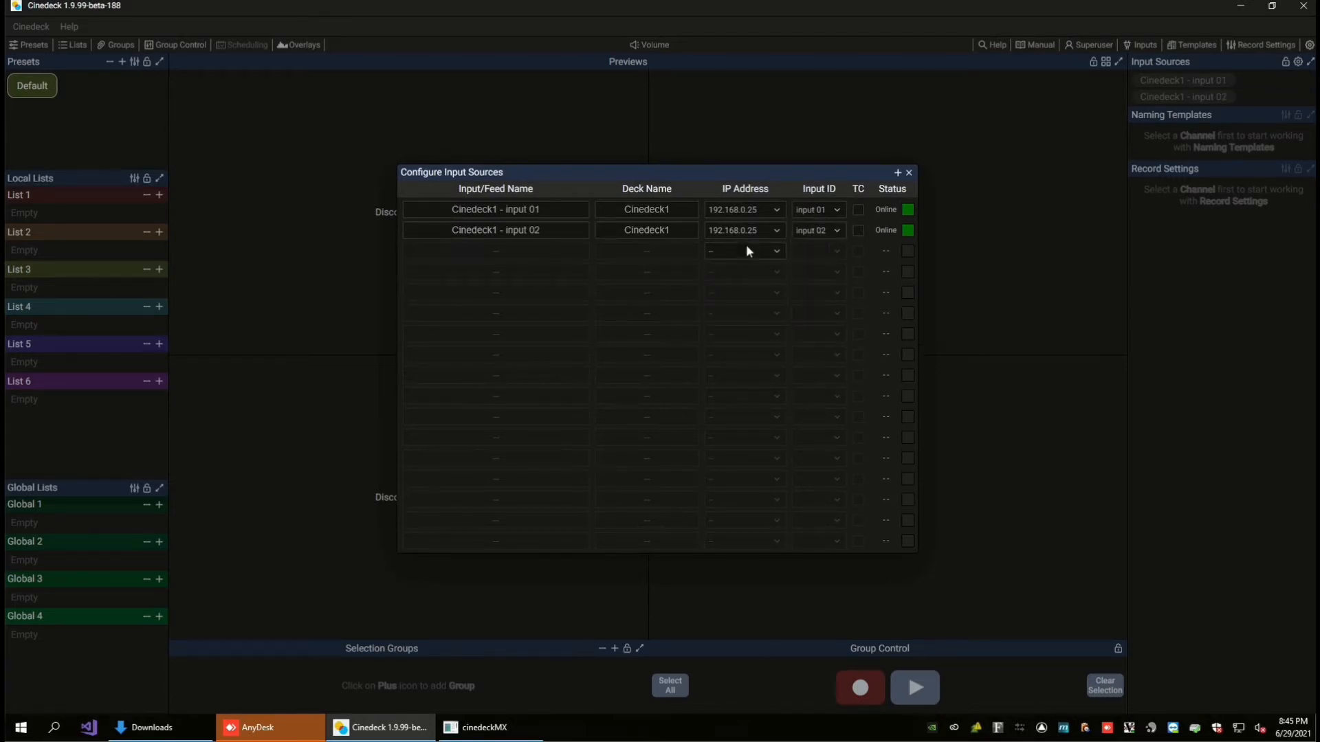
- Assign deck 192.168.0.25 to the third and fourth input source rows, using input 03 and input 04
left_click(747, 252)
left_click(746, 318)
left_click(815, 242)
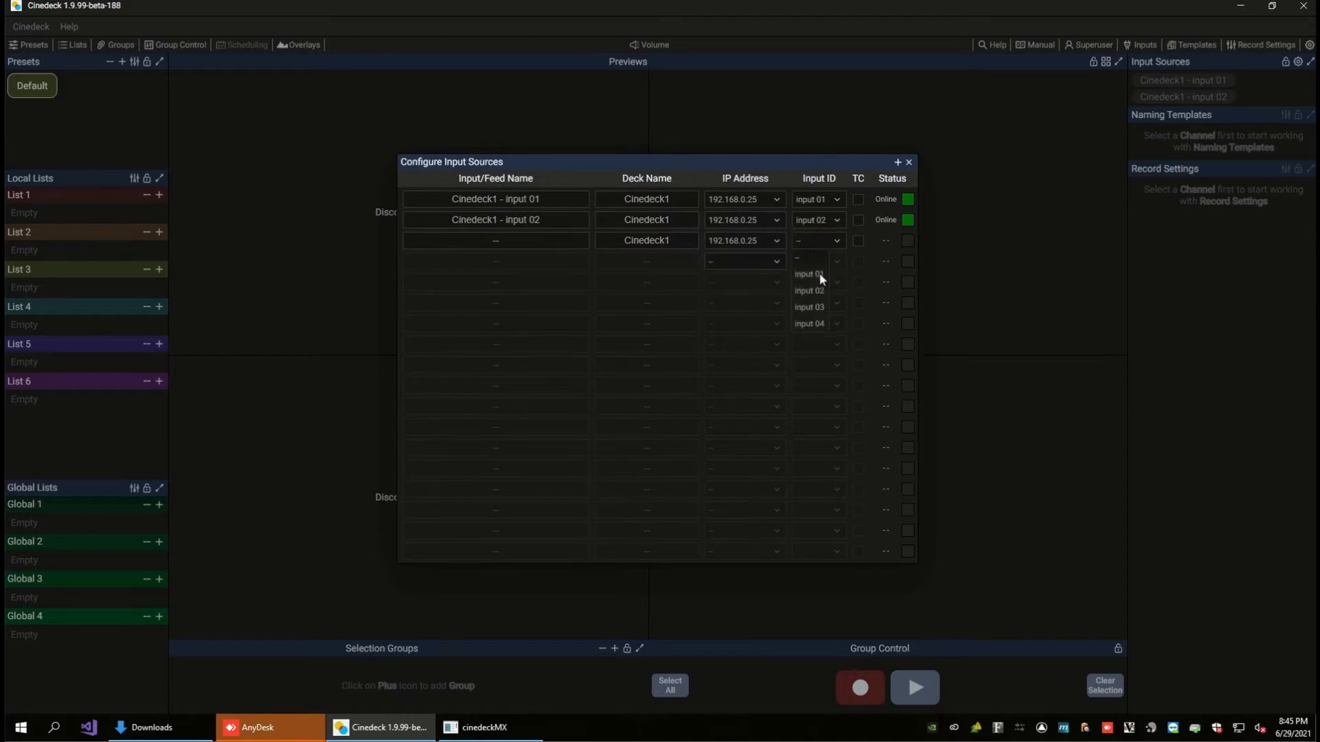
left_click(814, 319)
left_click(752, 263)
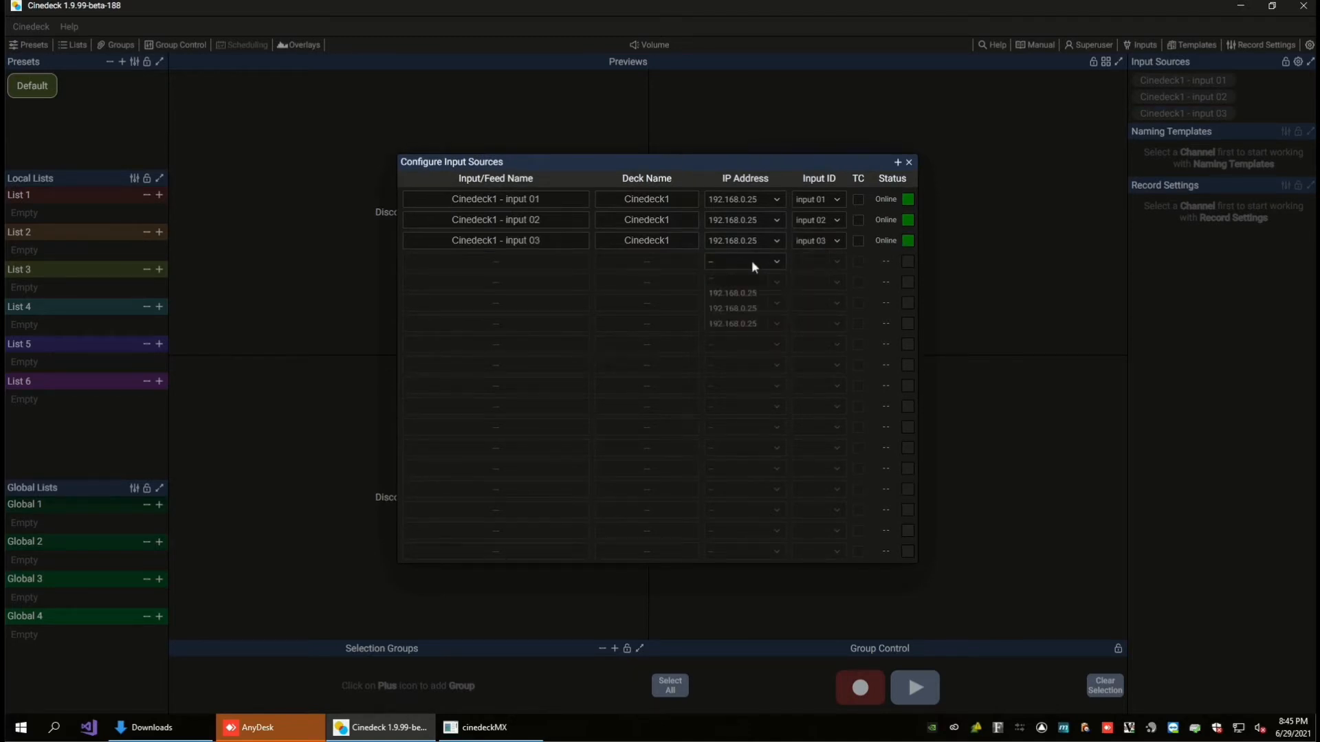
left_click(749, 326)
left_click(826, 252)
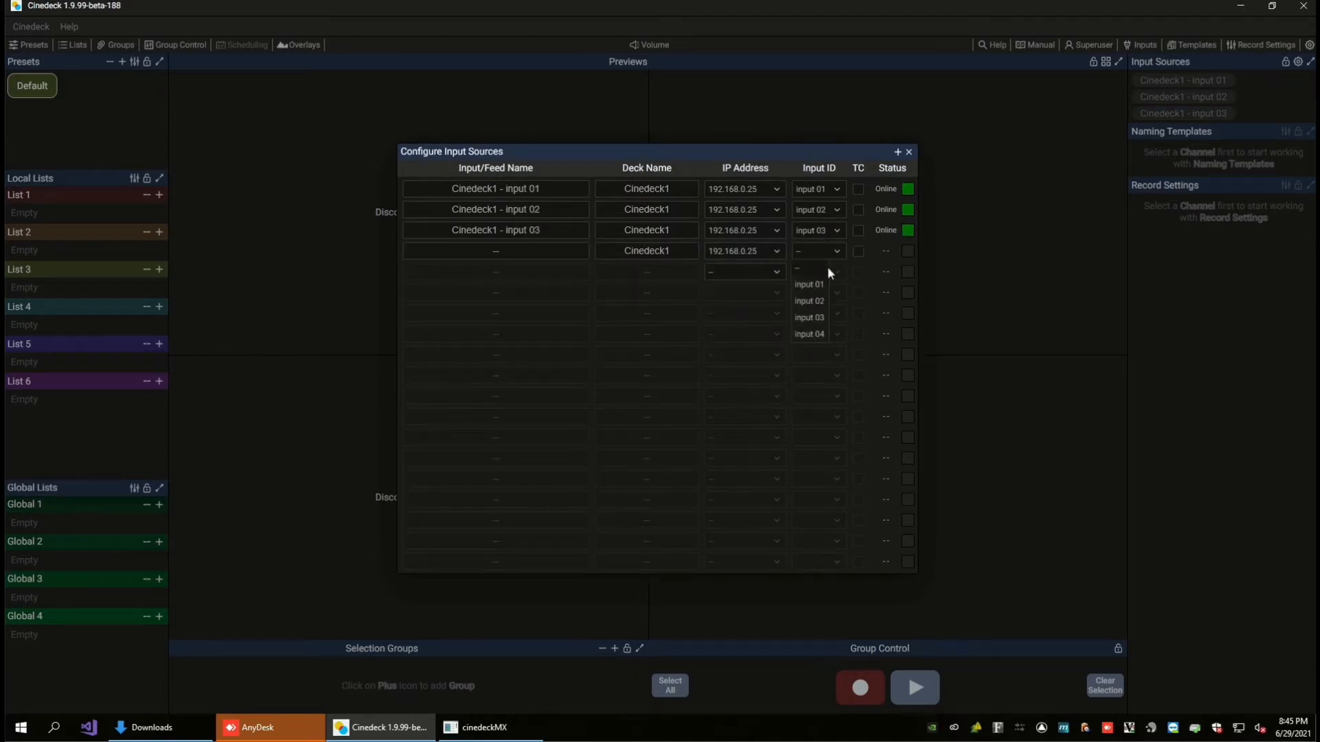
left_click(811, 334)
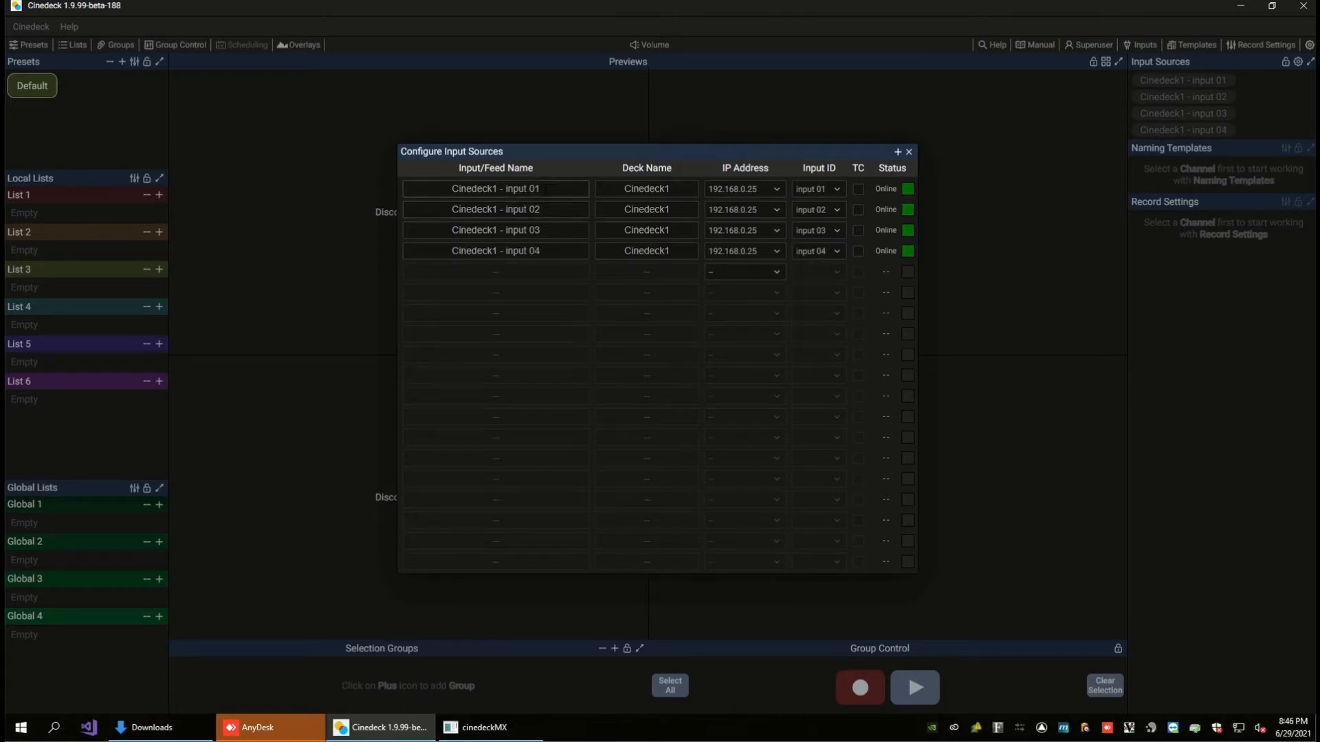
- Rename the first feed as "cam a" and the second as "Audience RF 01", and close the input source configuration
left_click(545, 188)
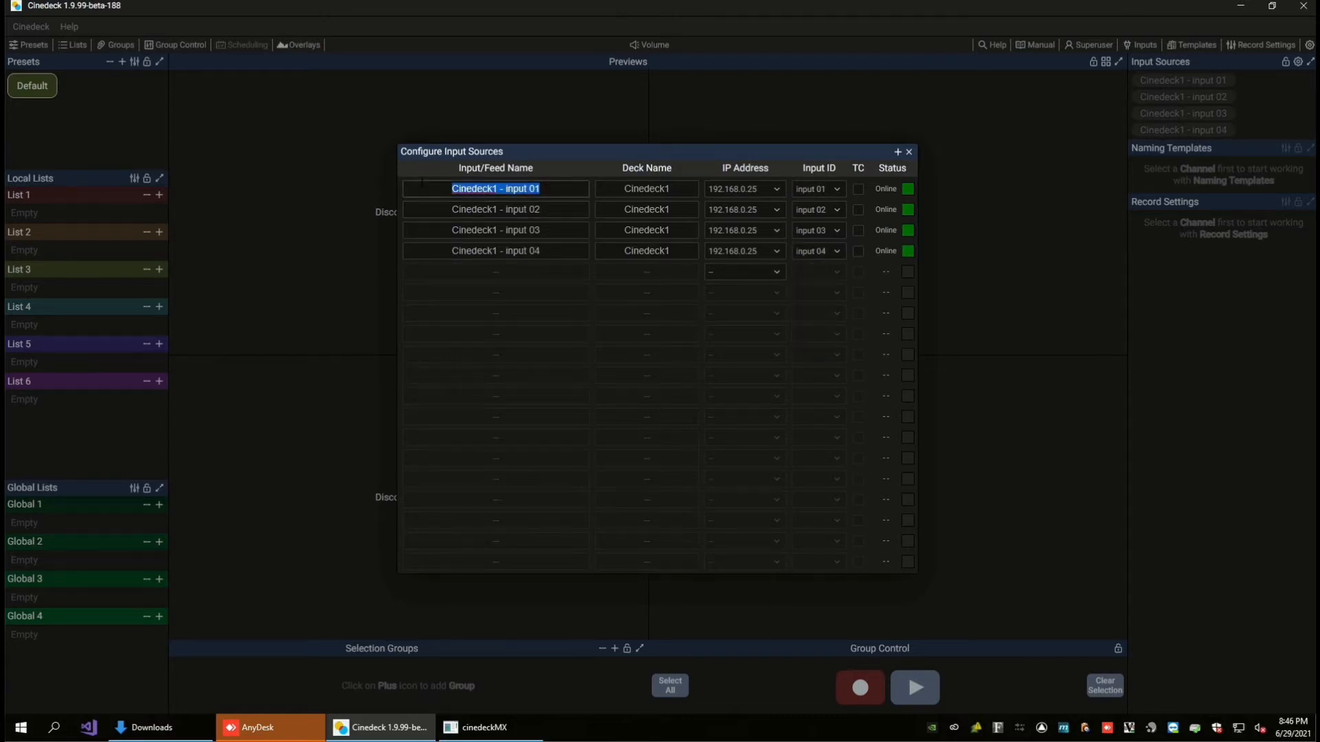
type("cam a")
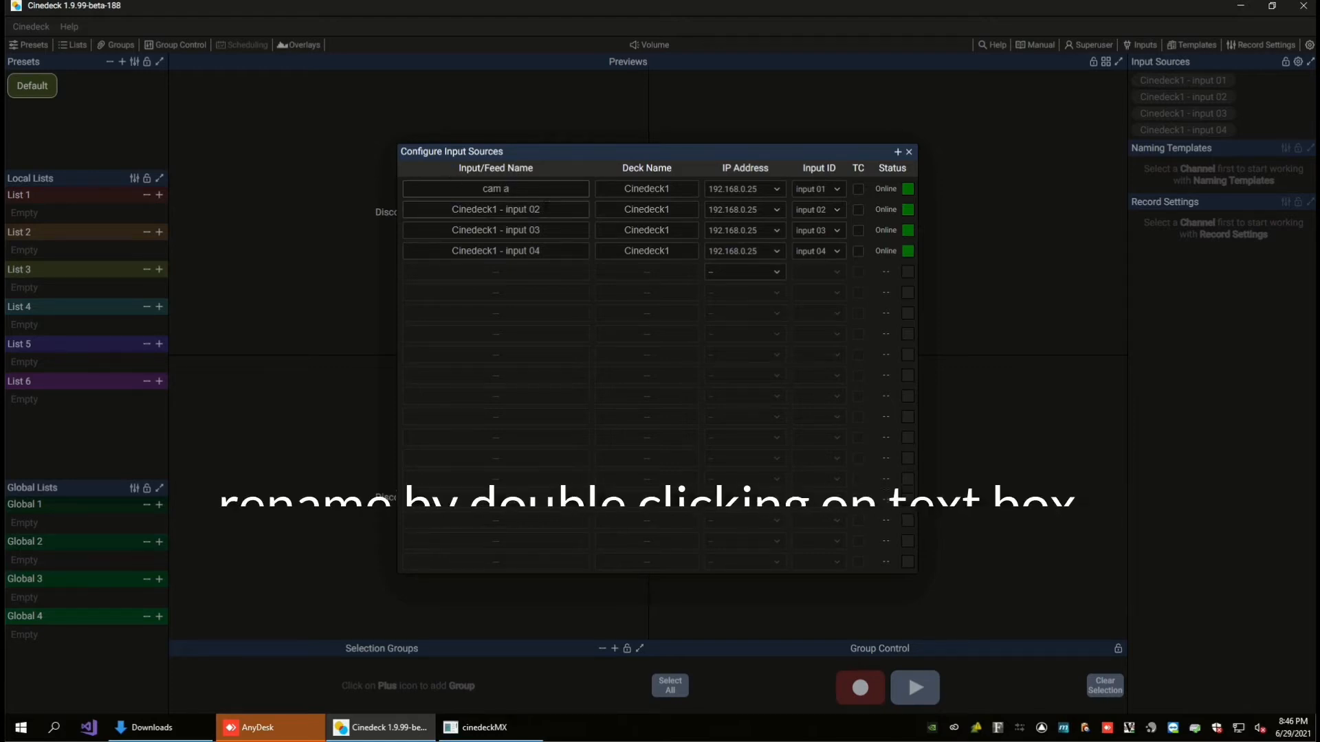
double_click(414, 204)
type("Audienc")
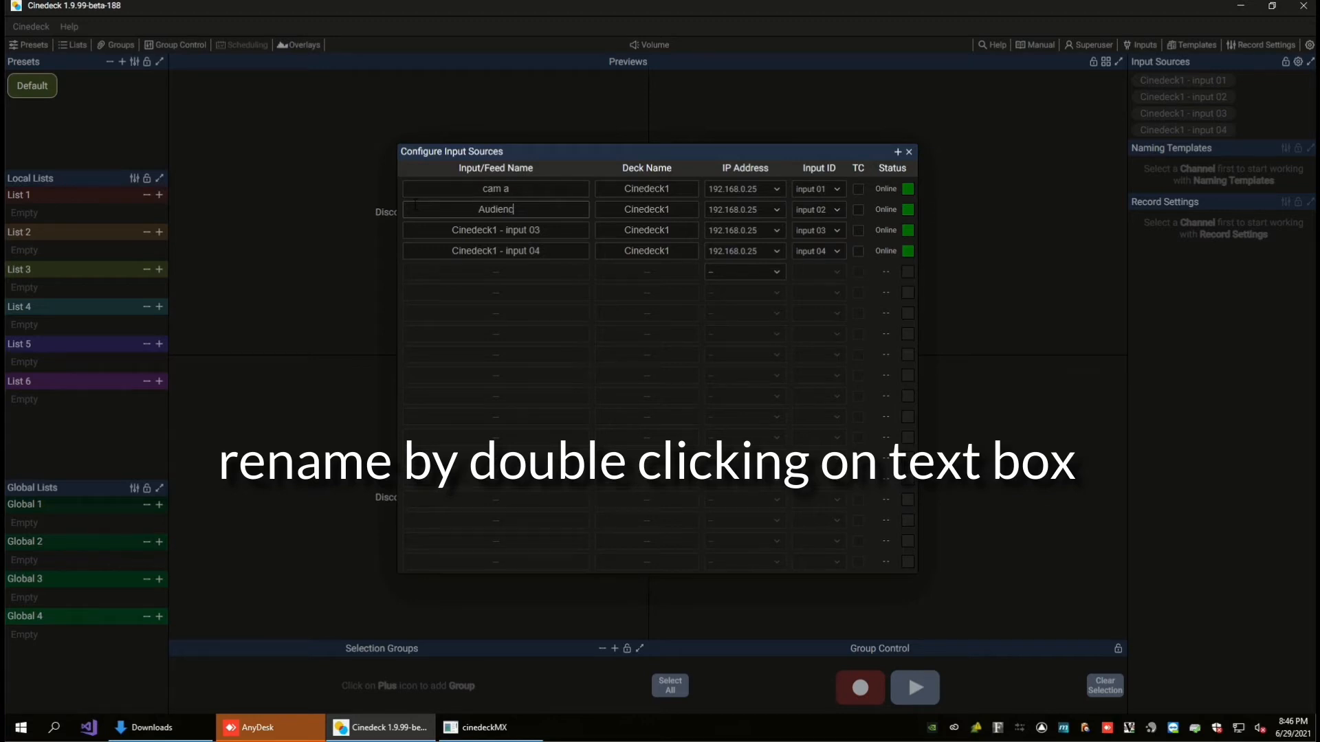
type("e RF 01")
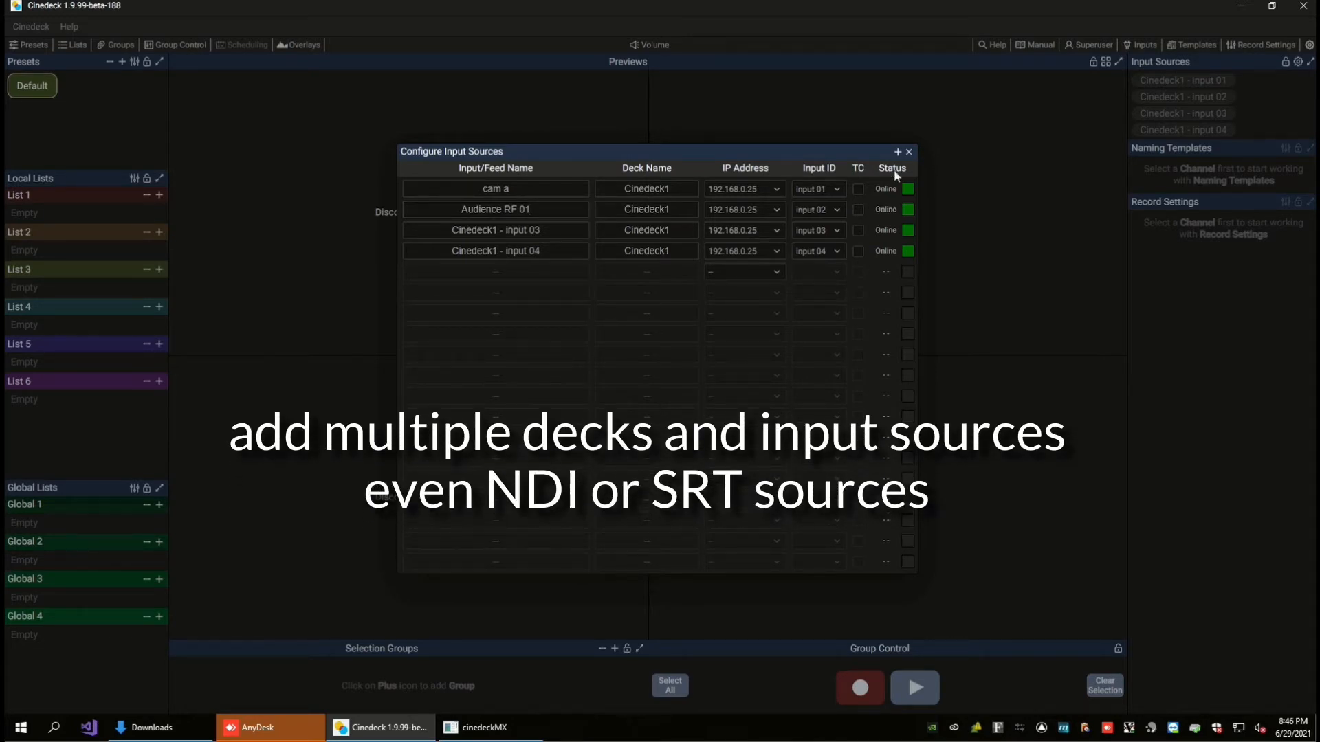
left_click(908, 151)
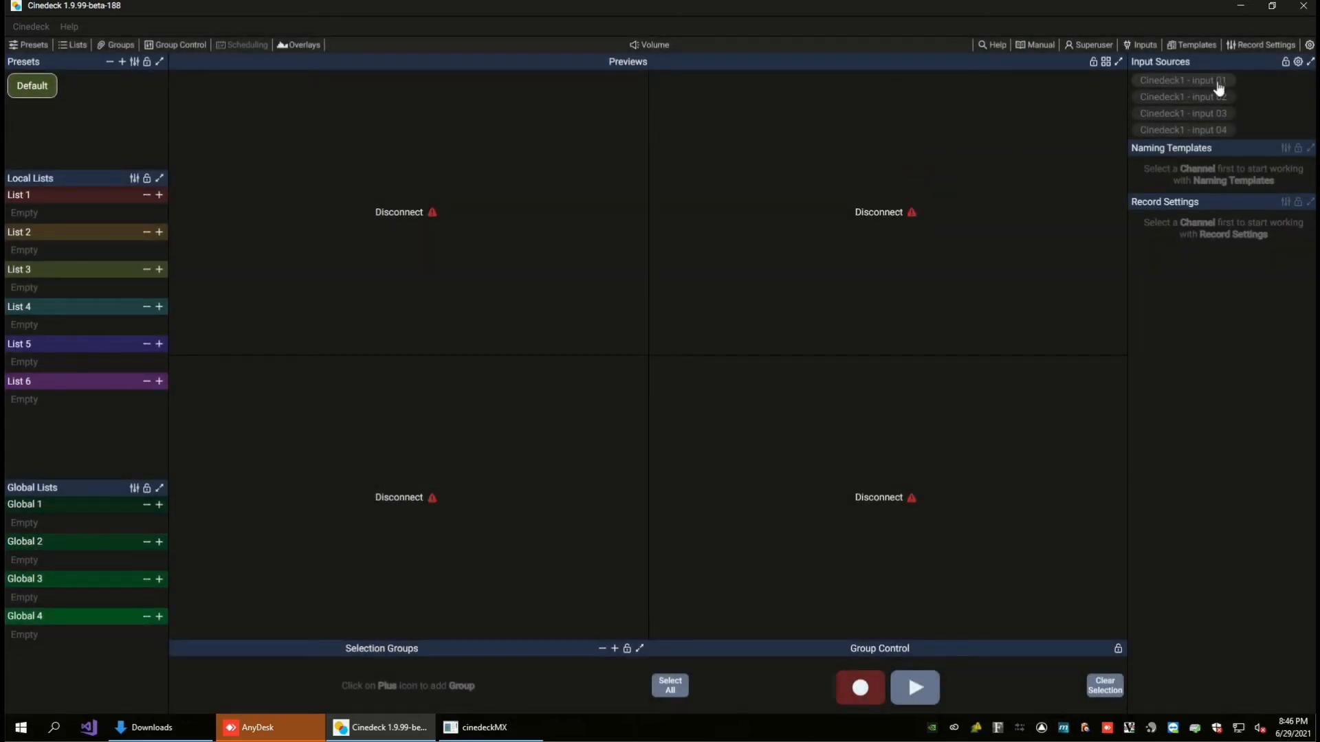
- Assign Cinedeck1 inputs 01 through 04 to the four preview panes and apply the Default preset to them
left_click_drag(1209, 85, 507, 212)
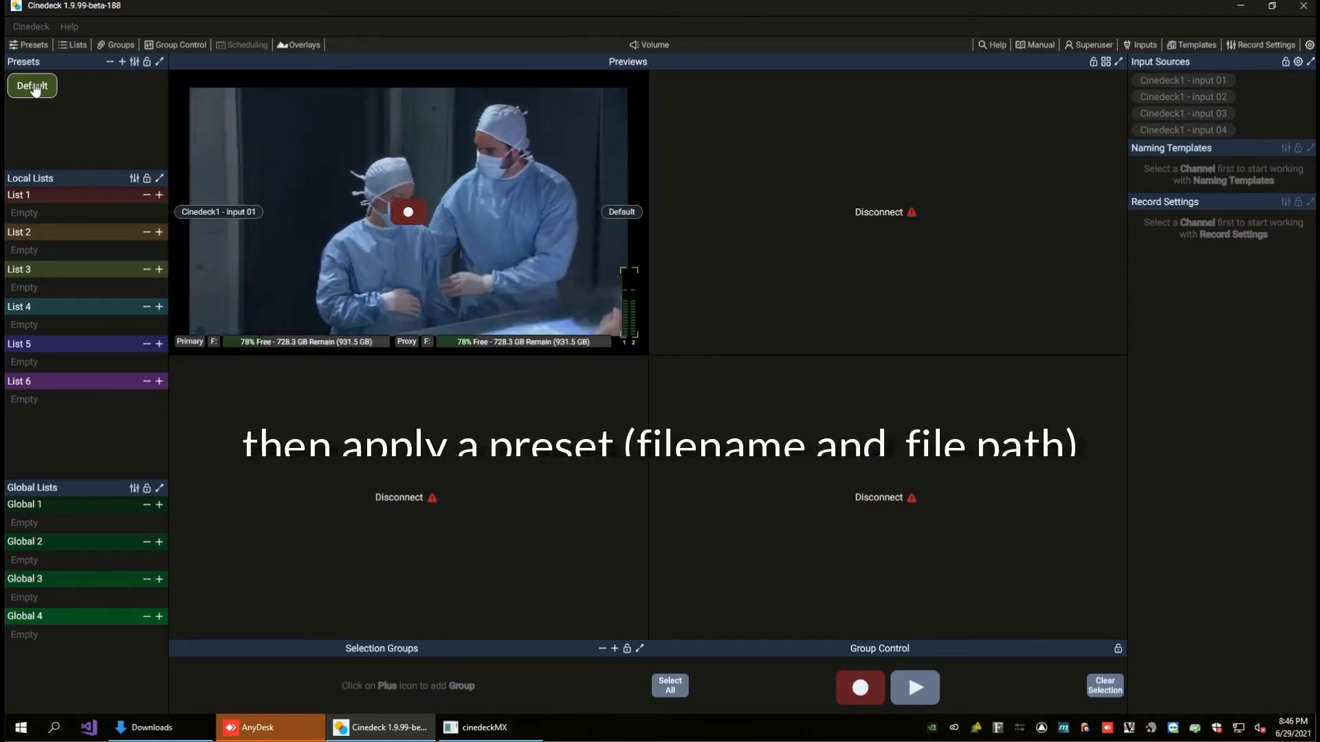
left_click_drag(32, 86, 326, 173)
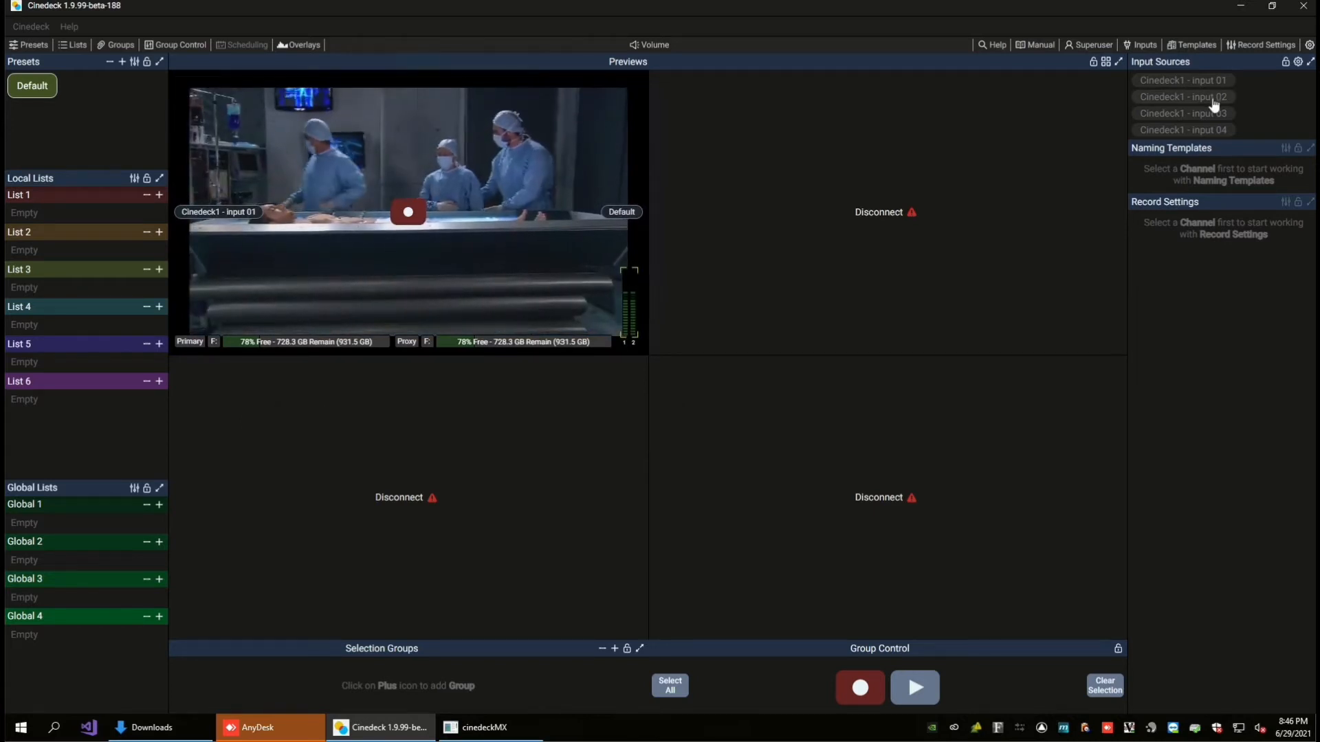
left_click_drag(1160, 100, 418, 492)
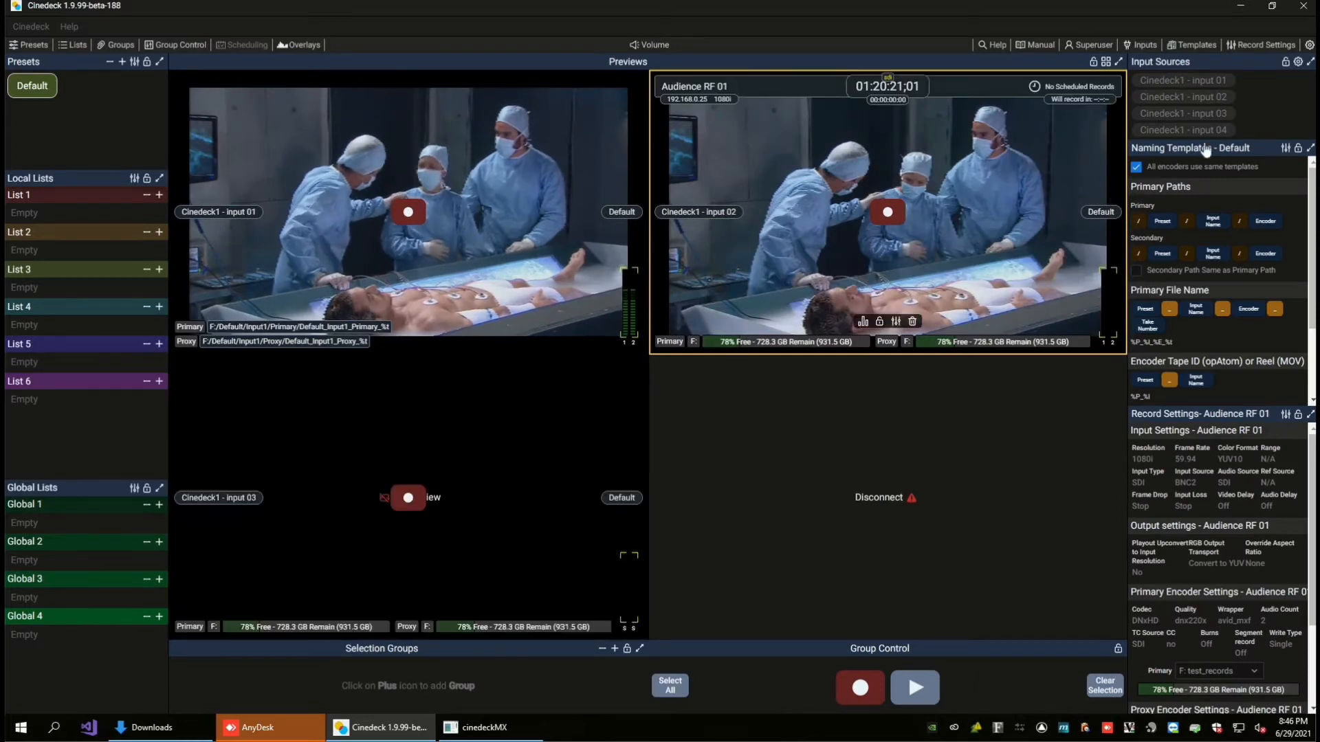
left_click_drag(1168, 127, 710, 510)
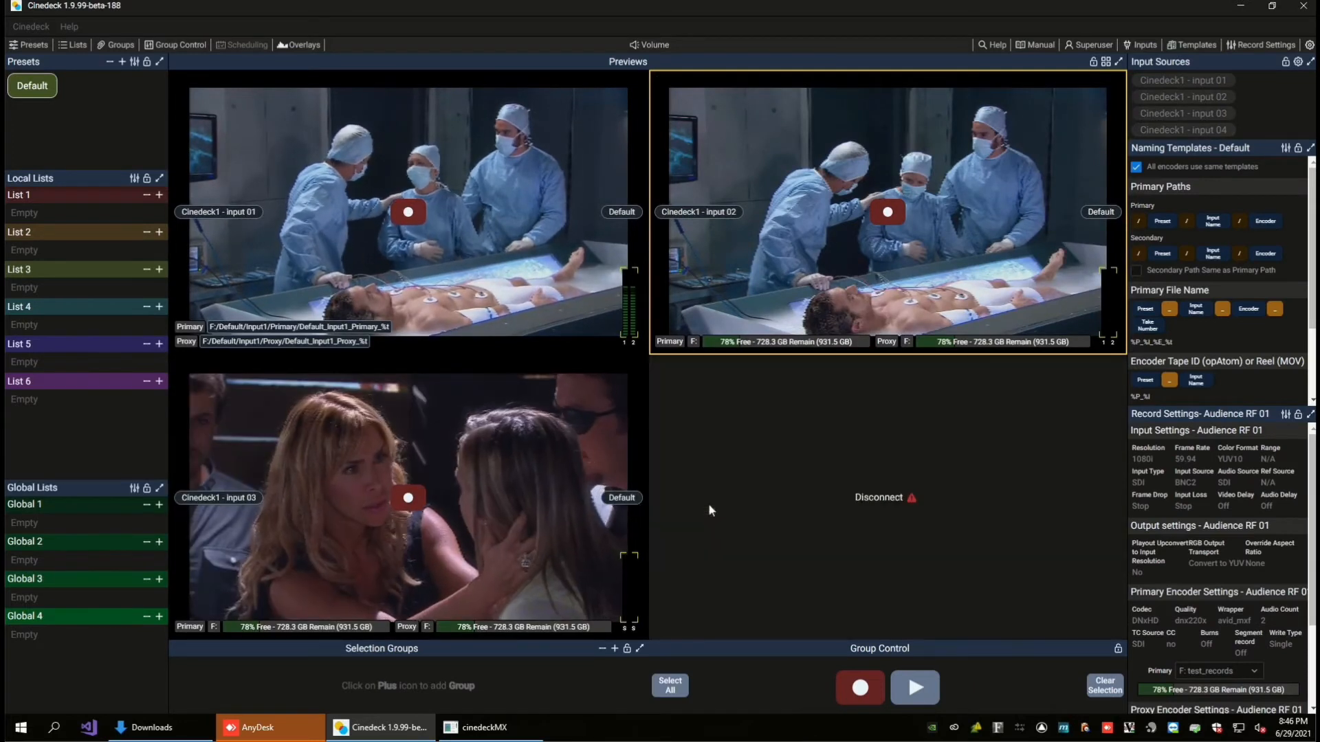
- Open the Default settings for cam a and examine its input and primary encoder options, including the write type choices
mouse_move(502, 300)
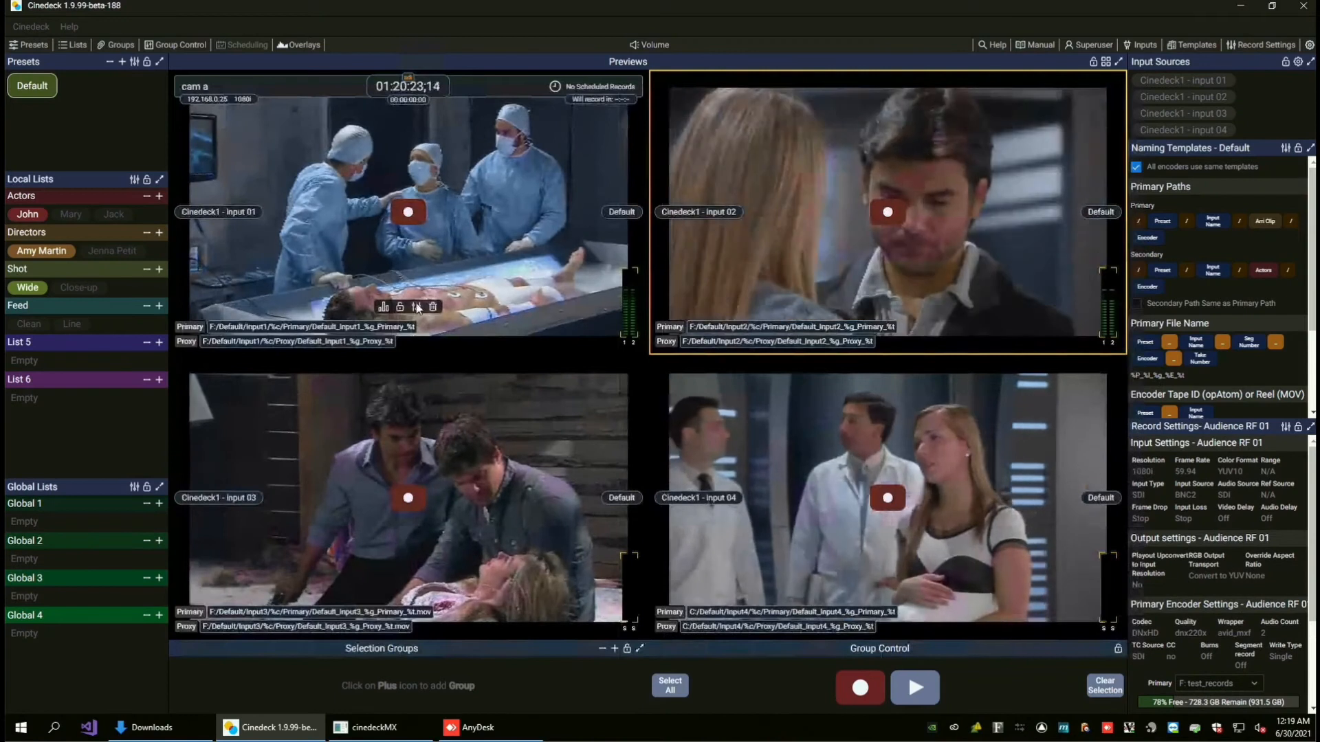
left_click(416, 307)
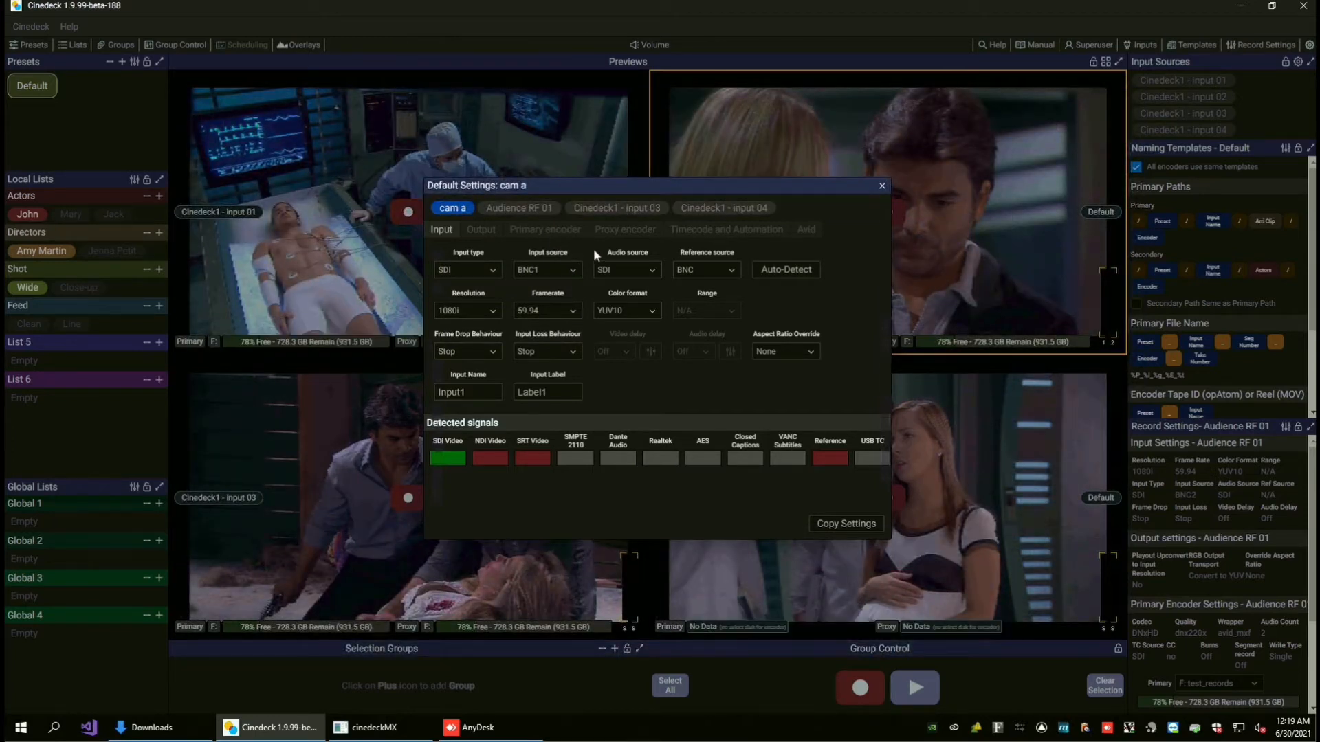
left_click(555, 233)
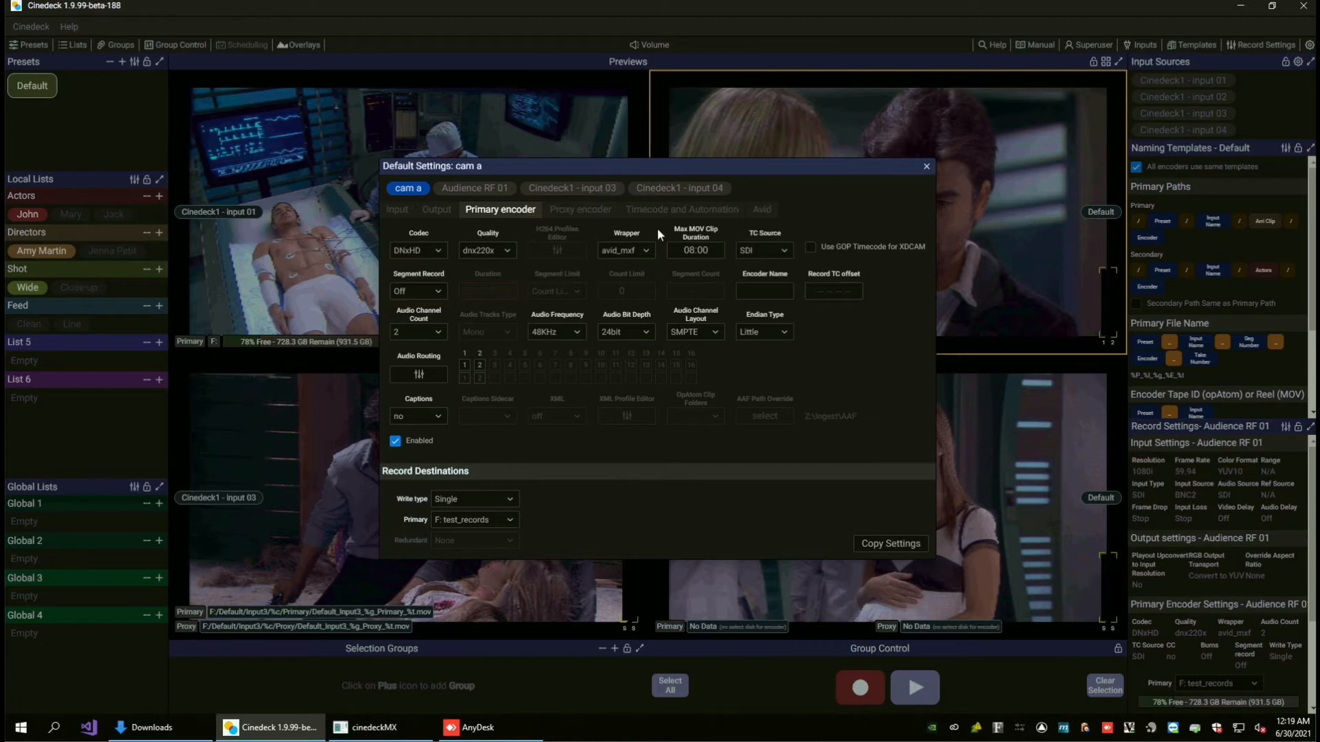
left_click(501, 501)
left_click(503, 503)
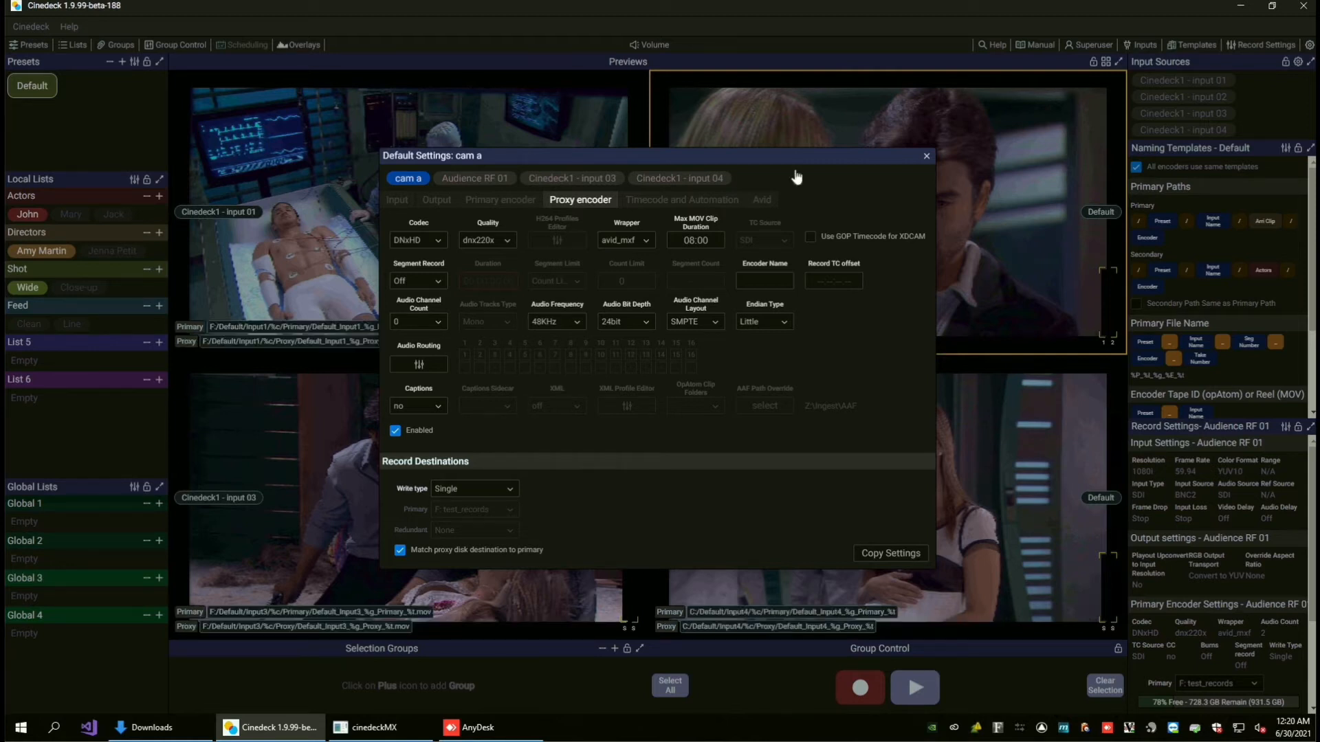
- Examine the output settings of cam a and Audience RF 01 and the copy settings option, and close the settings
left_click(440, 200)
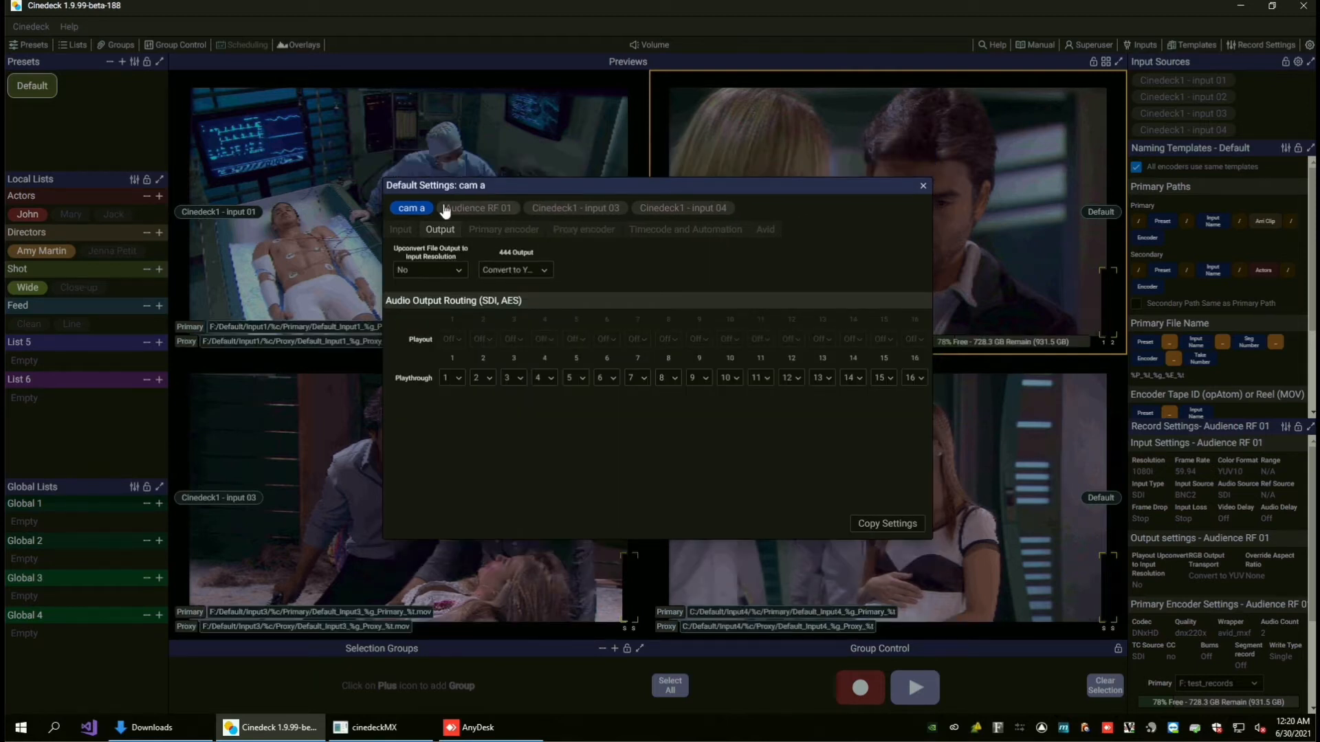
left_click(445, 209)
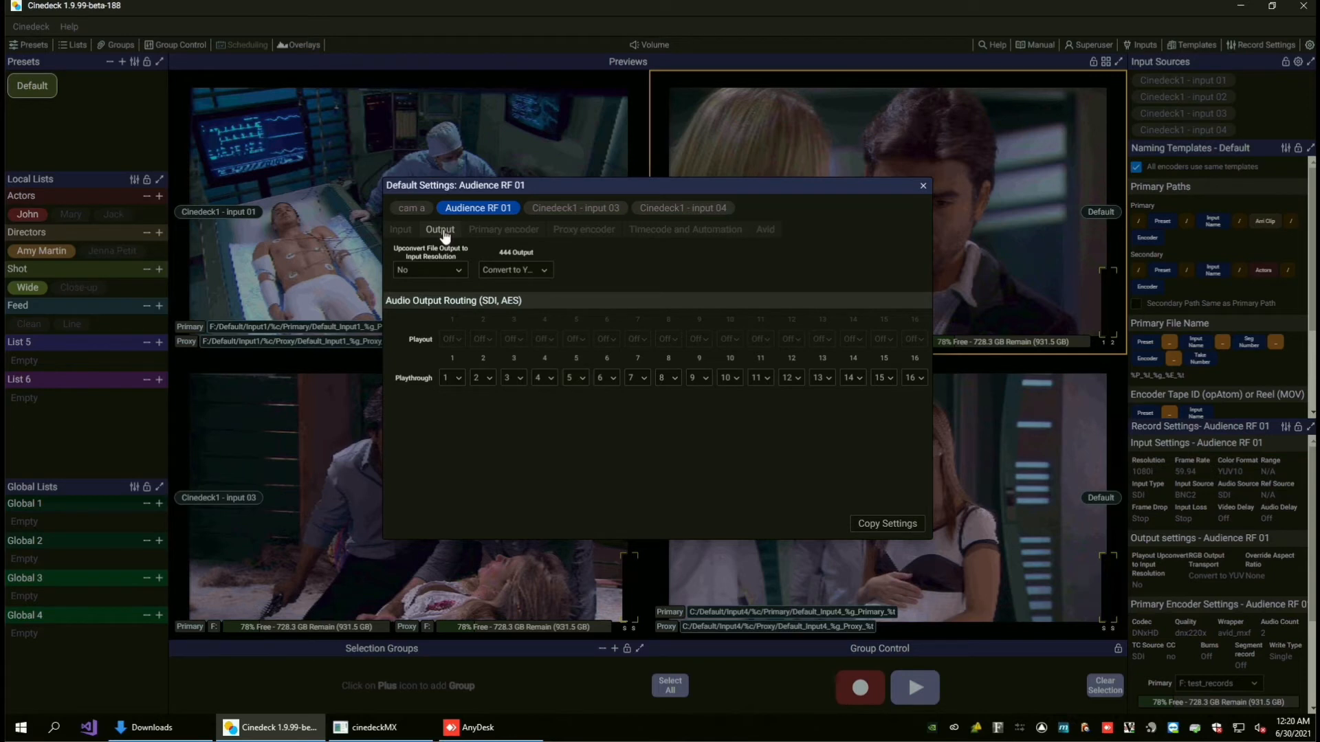
left_click(881, 525)
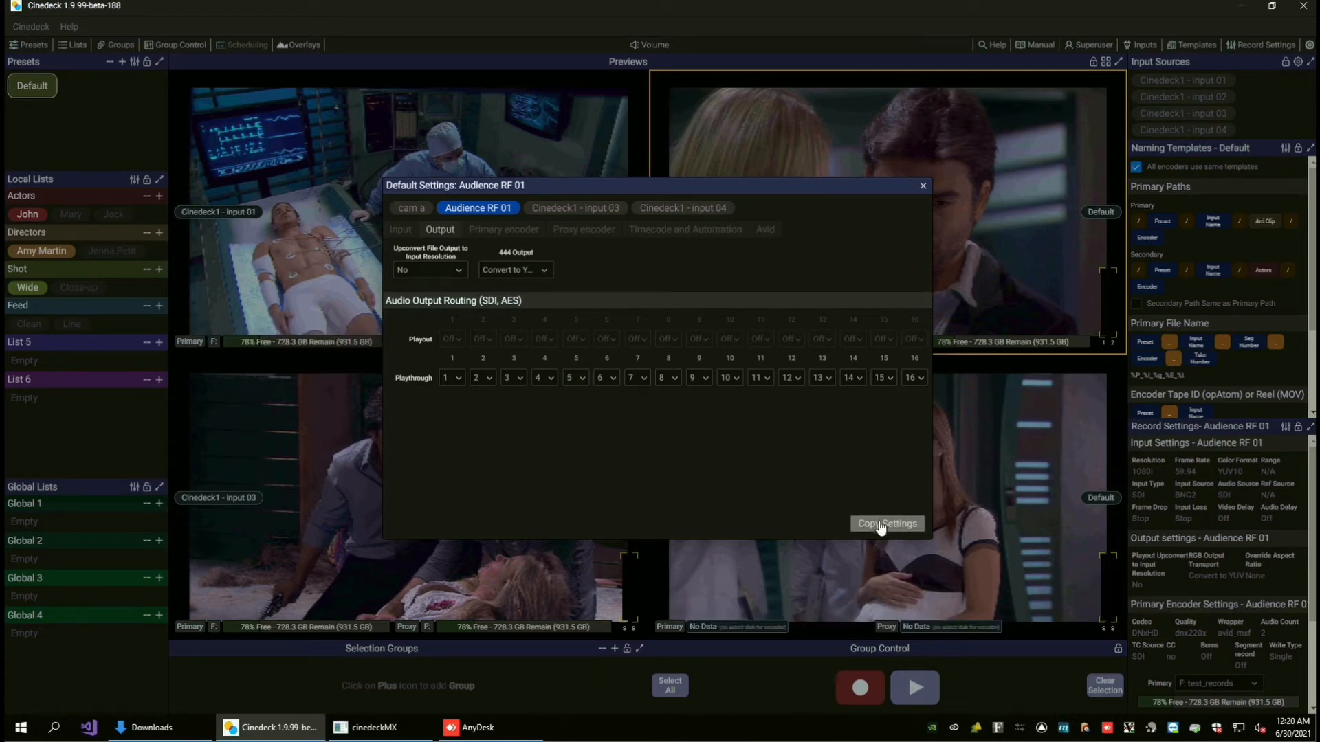
left_click(923, 190)
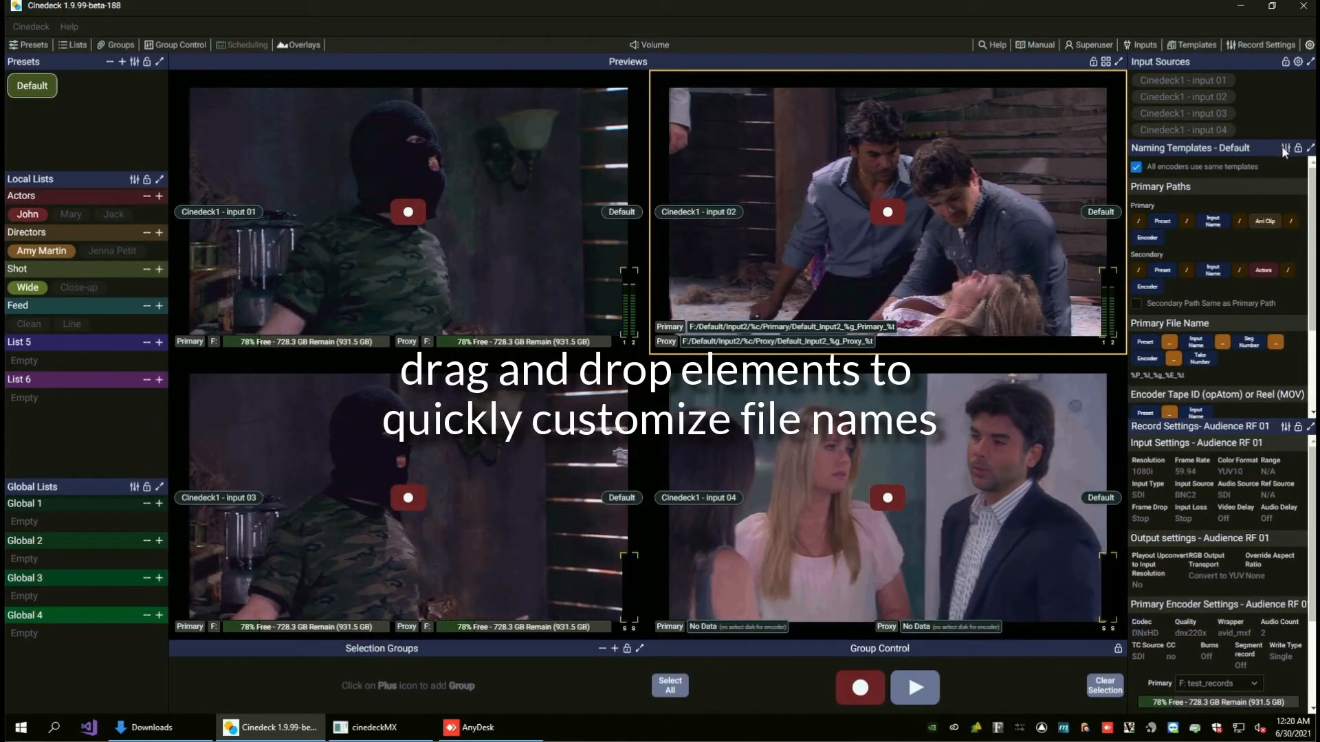
- Add the Seg Number wildcard to the secondary path and Roll Number to the primary file name in the naming template
left_click(1284, 148)
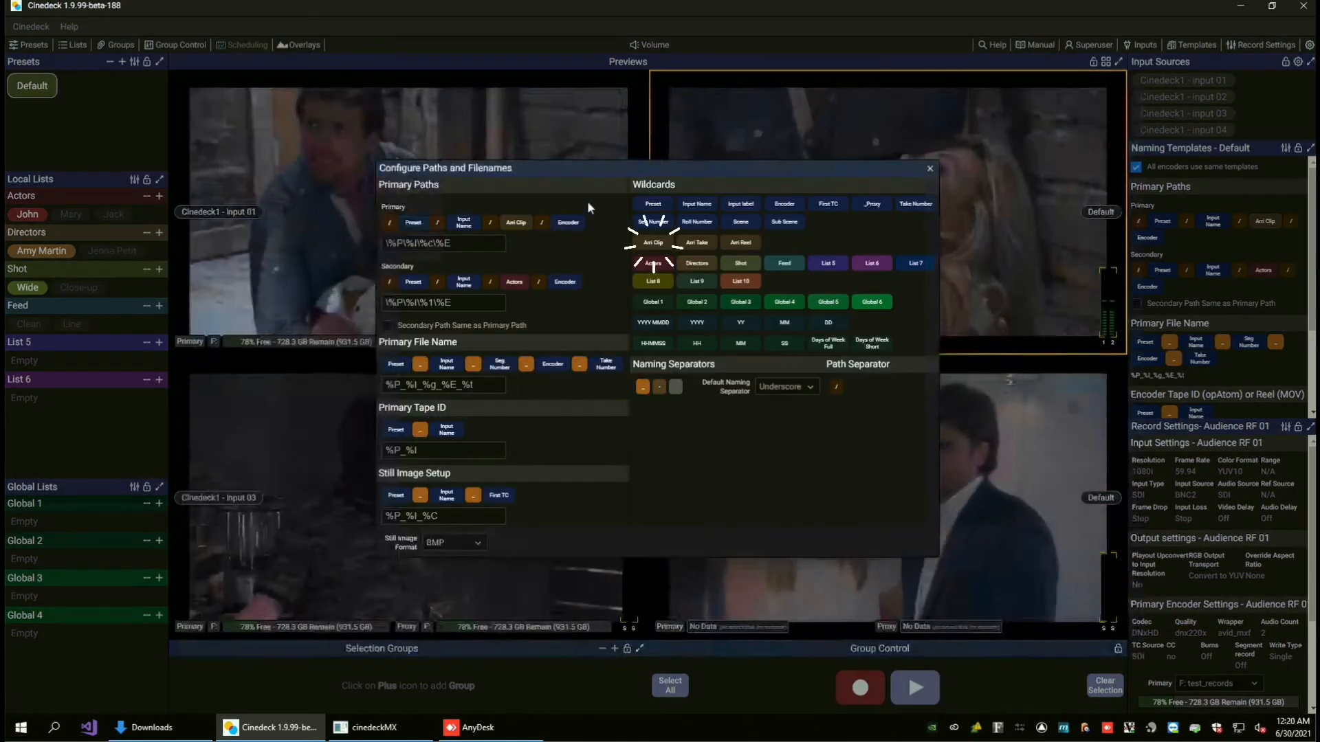
left_click_drag(653, 220, 507, 285)
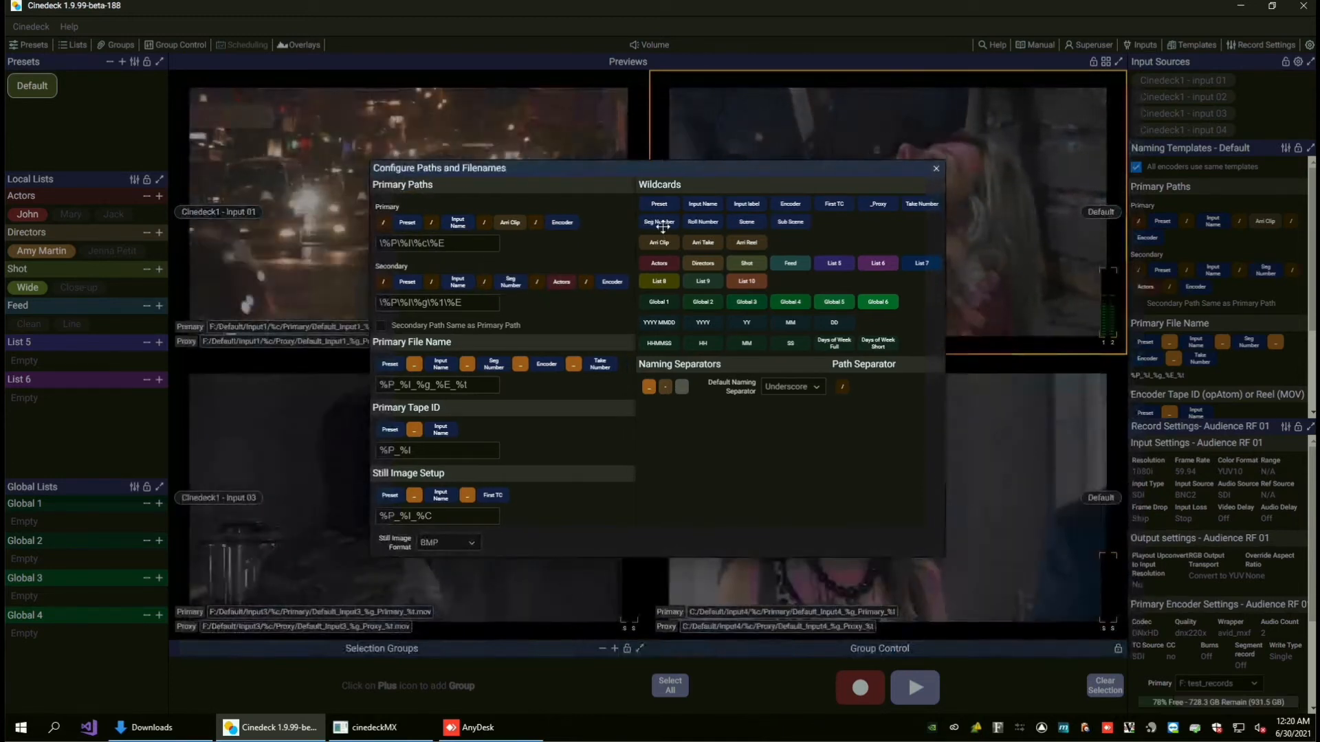
left_click_drag(701, 221, 516, 365)
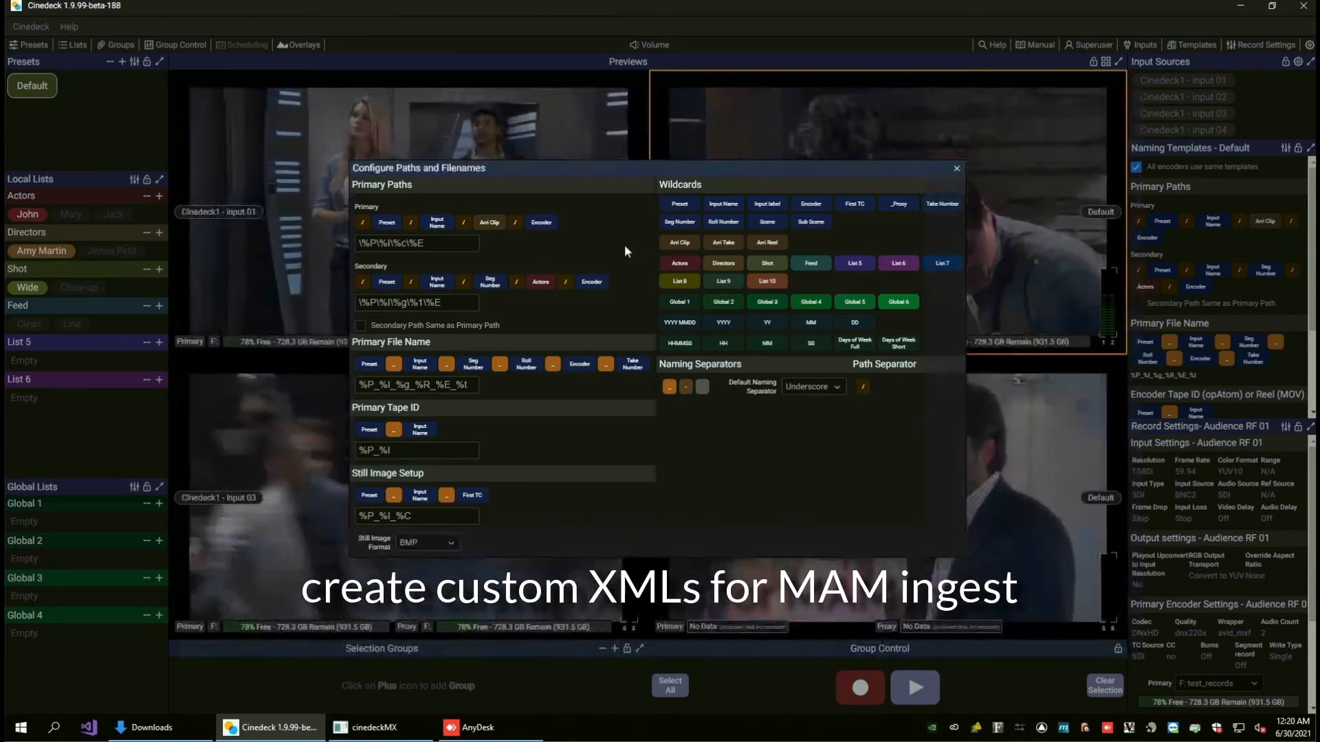
left_click(956, 168)
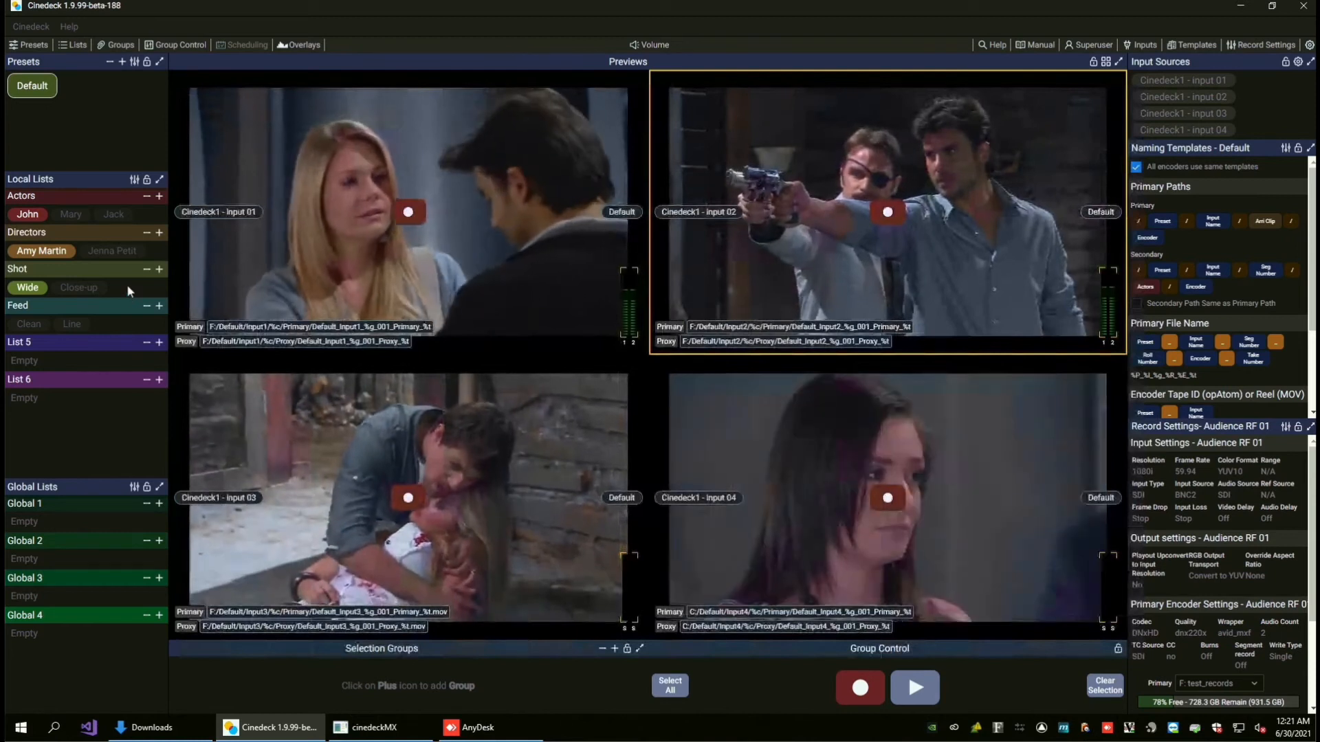
- Select the second director, the second actor and the Close-up shot in the local lists
left_click(117, 251)
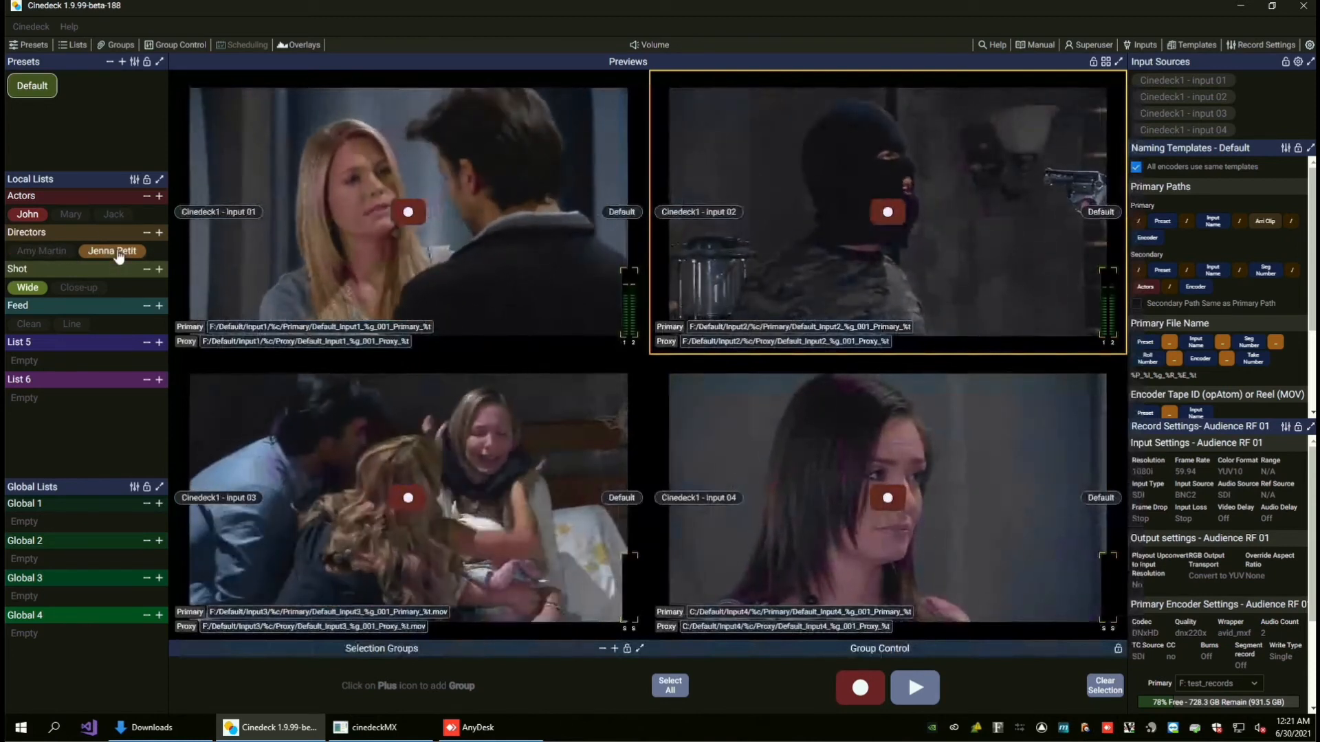
left_click(72, 214)
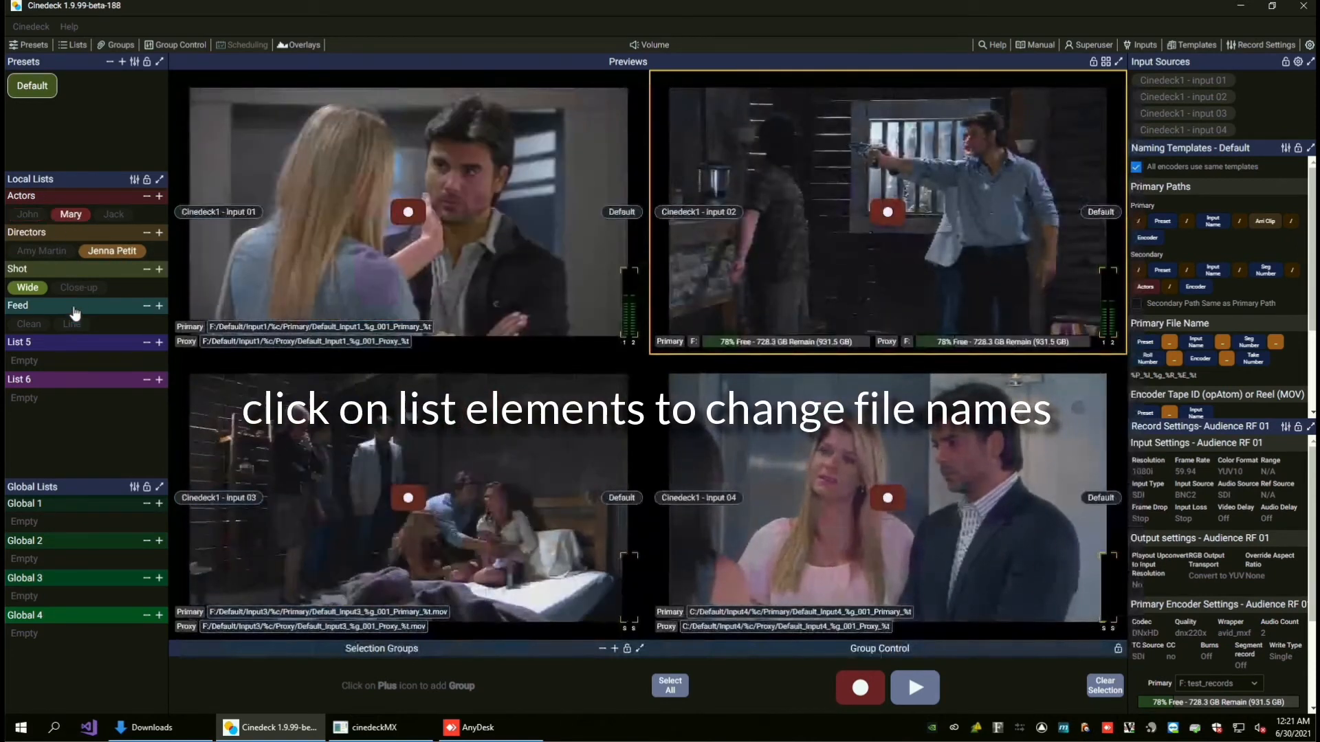
left_click(78, 287)
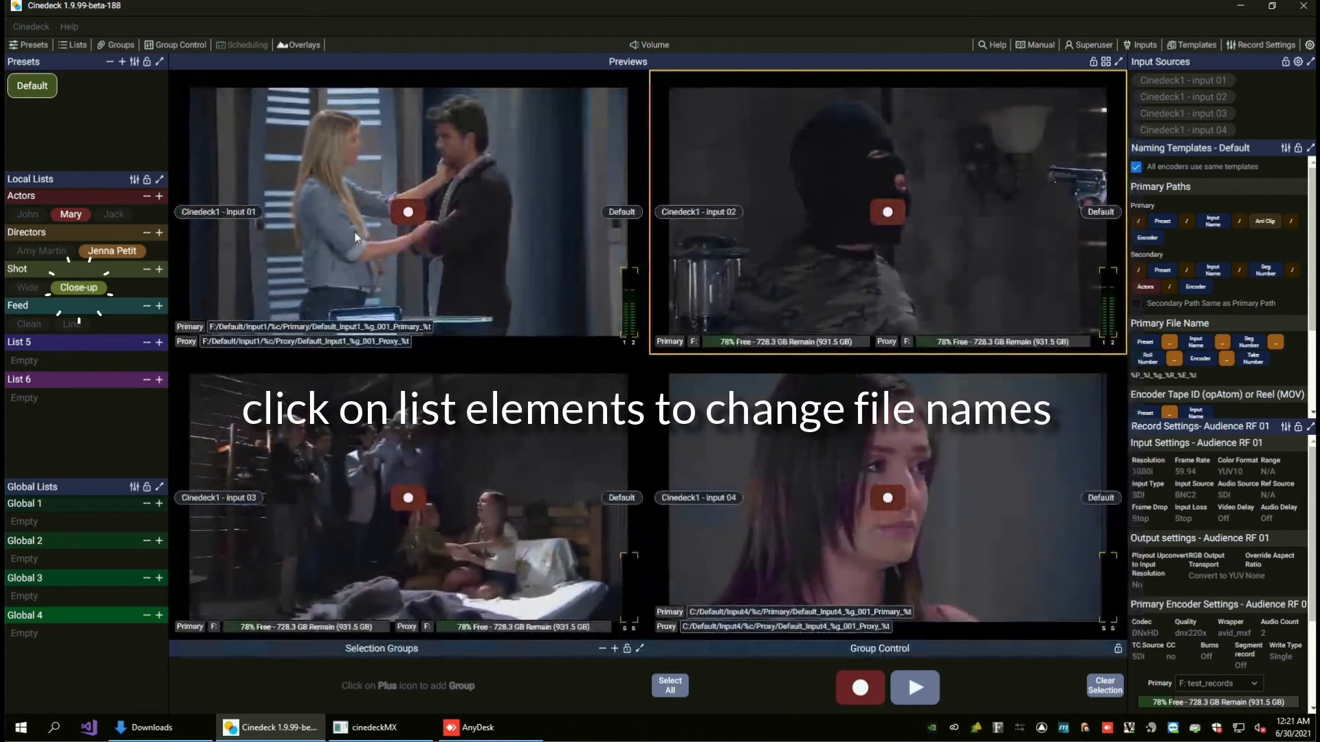
- Record a clip on the cam a channel, and load it for playback before ejecting it
left_click(356, 237)
left_click(409, 212)
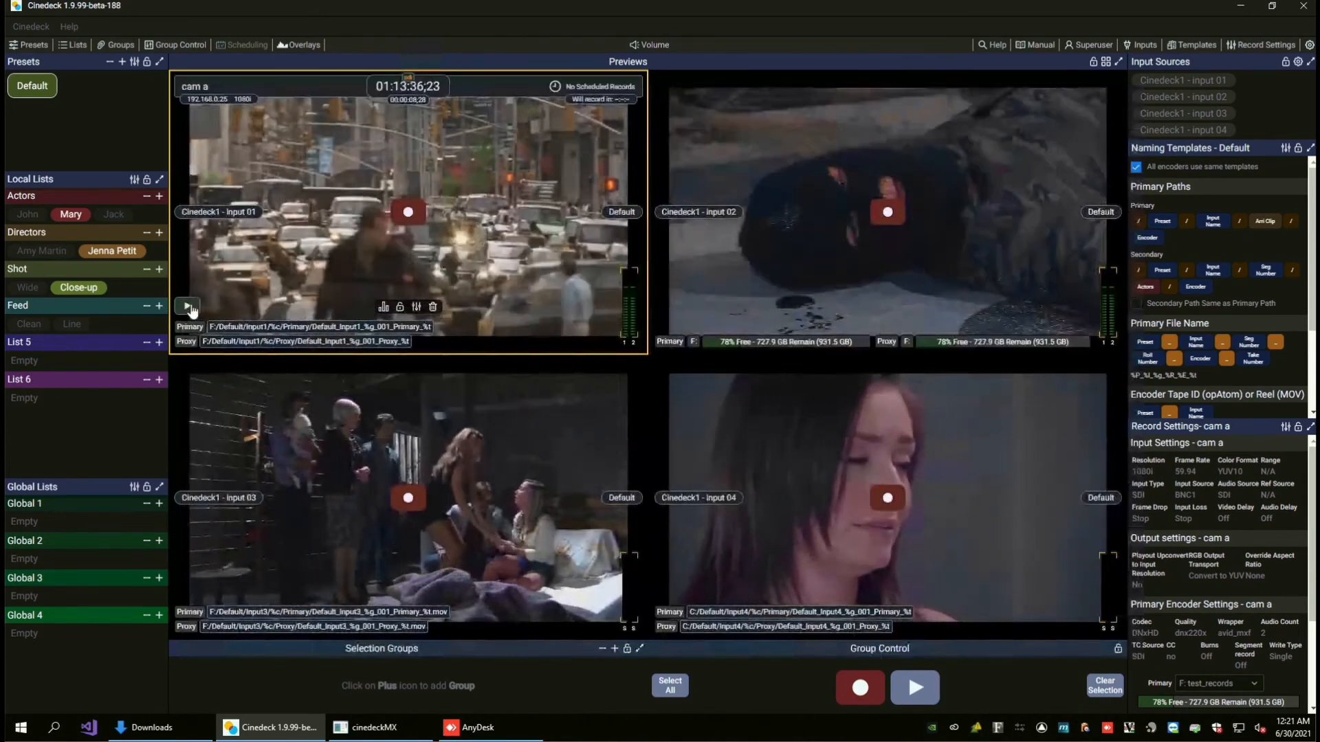
left_click(189, 307)
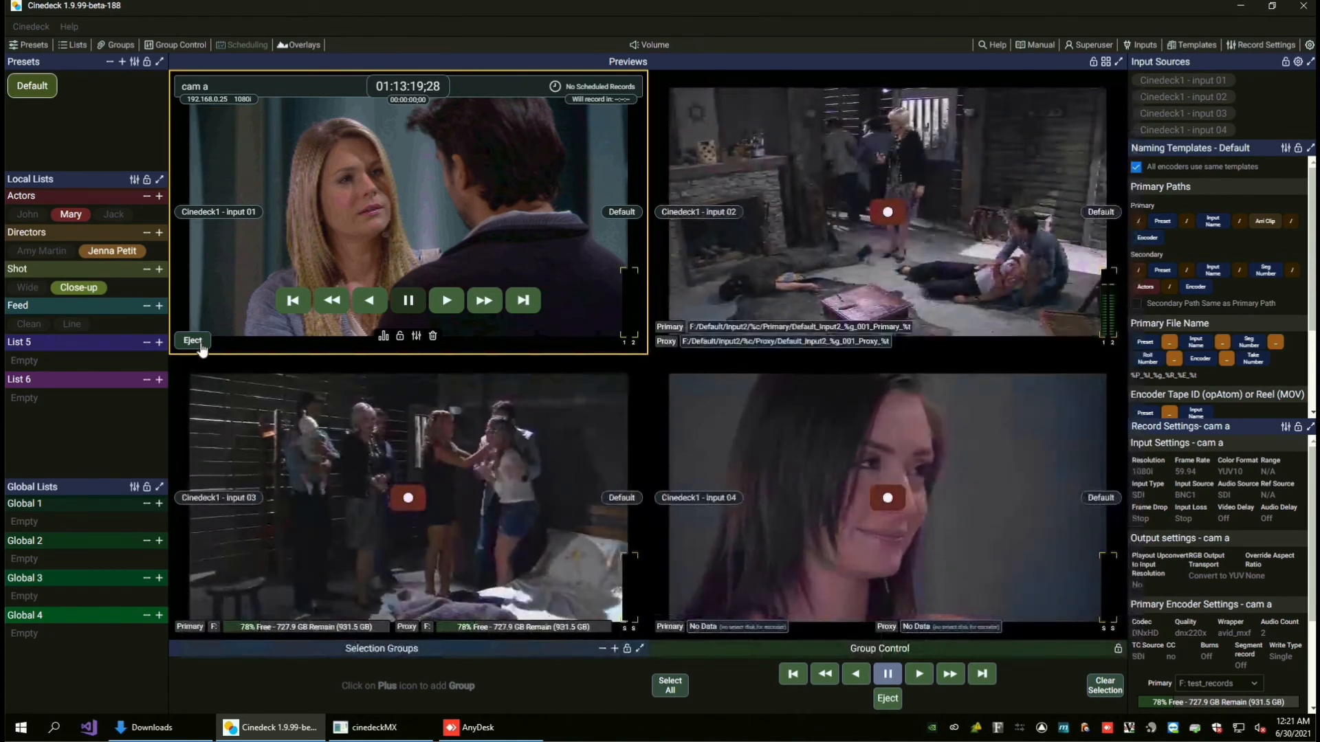
left_click(196, 342)
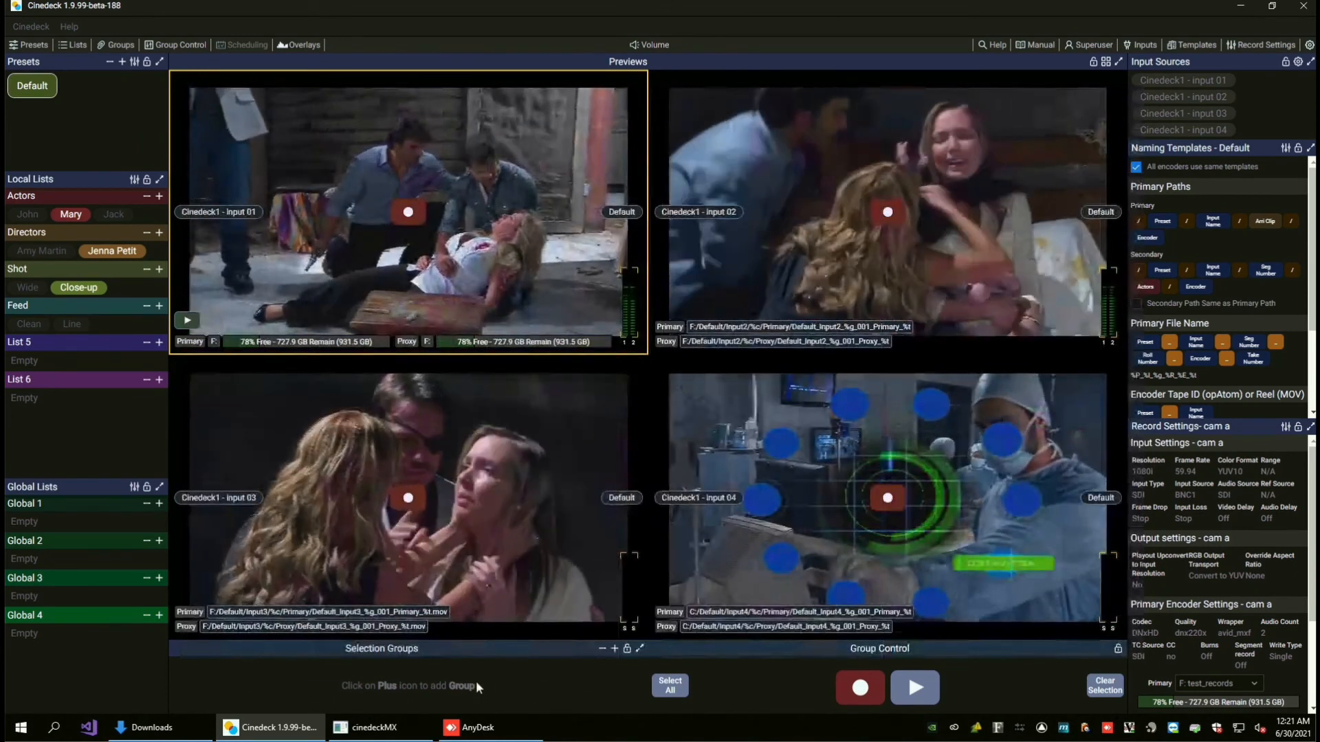
- Select the input 01, 02 and 03 channels together and save them as a selection group named "Group"
left_click(526, 521)
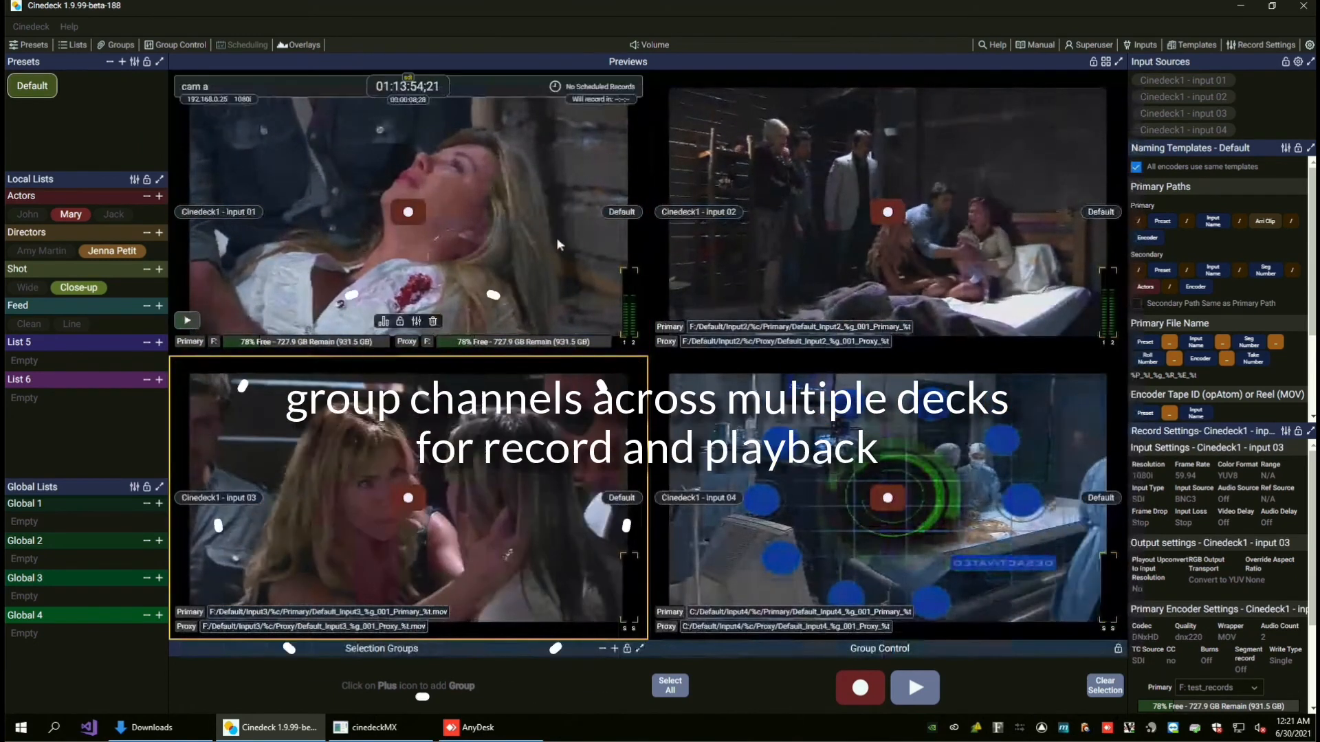
left_click(556, 237, "ctrl")
left_click(814, 235, "ctrl")
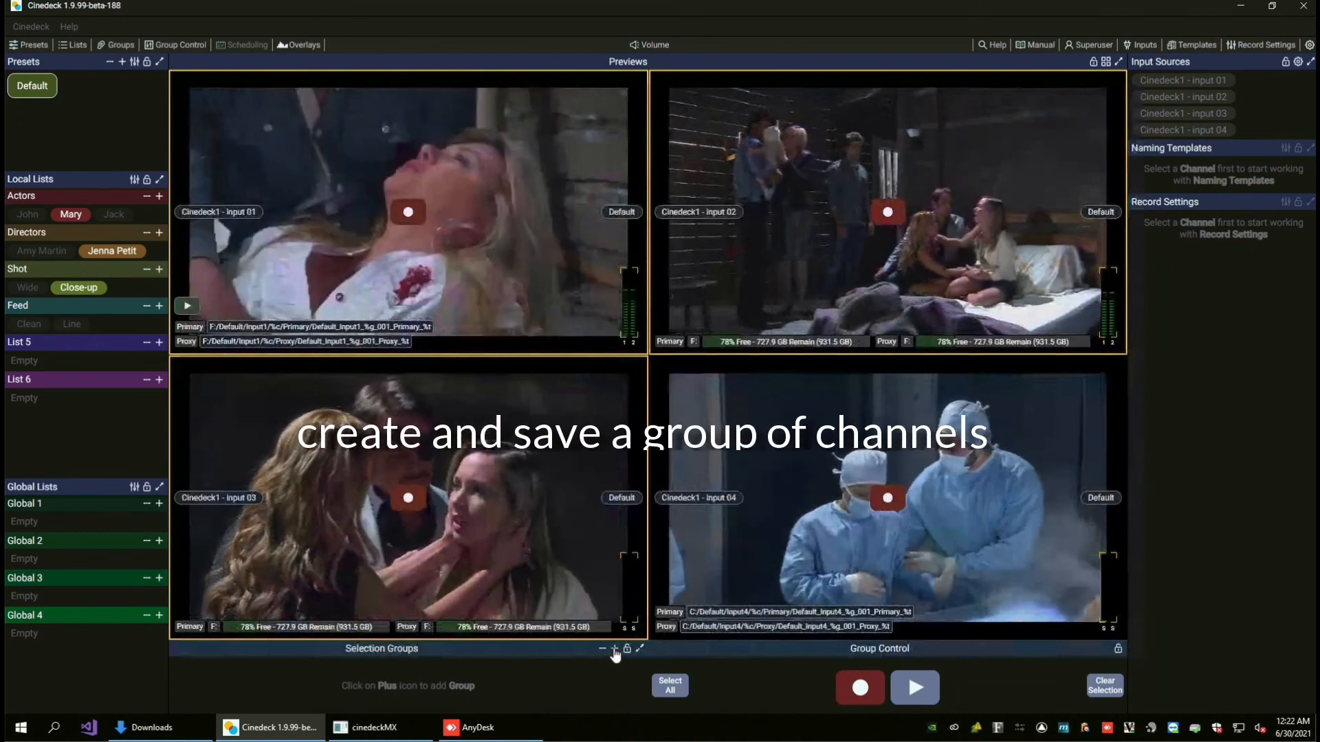
left_click(614, 650)
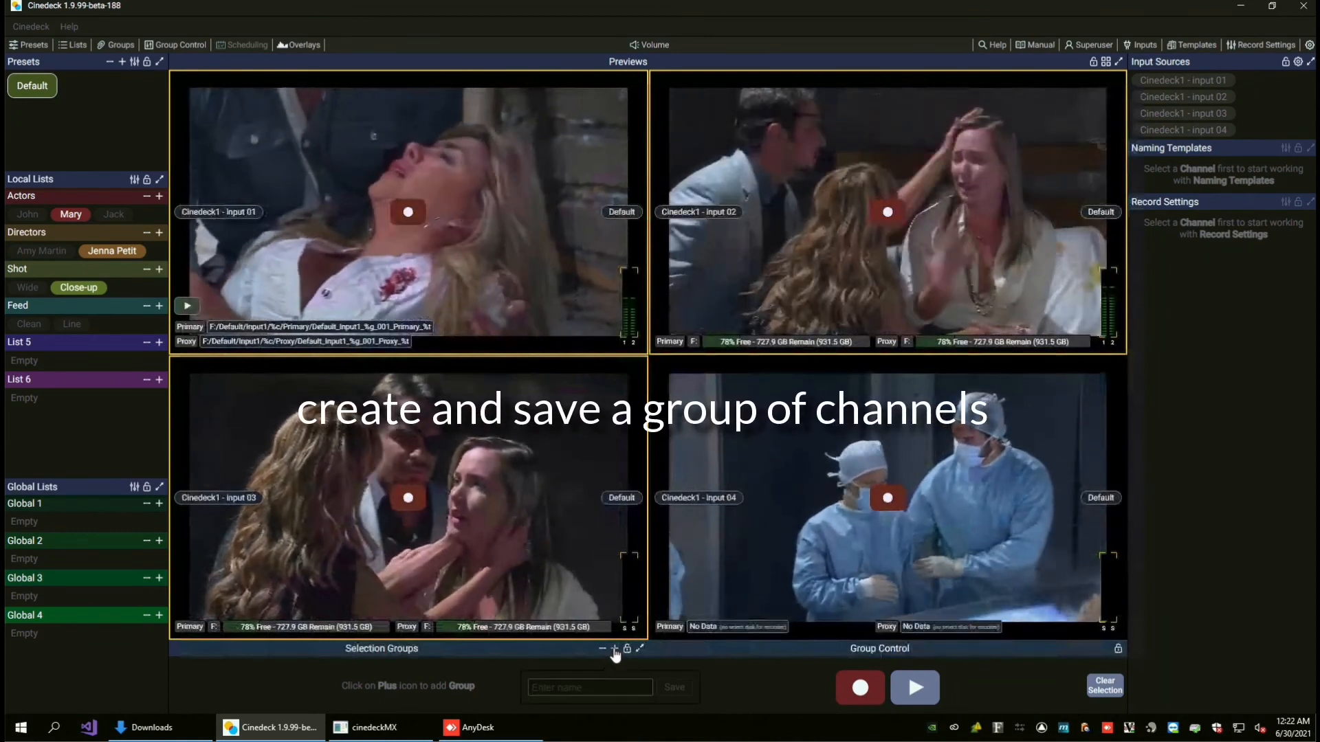
left_click(558, 687)
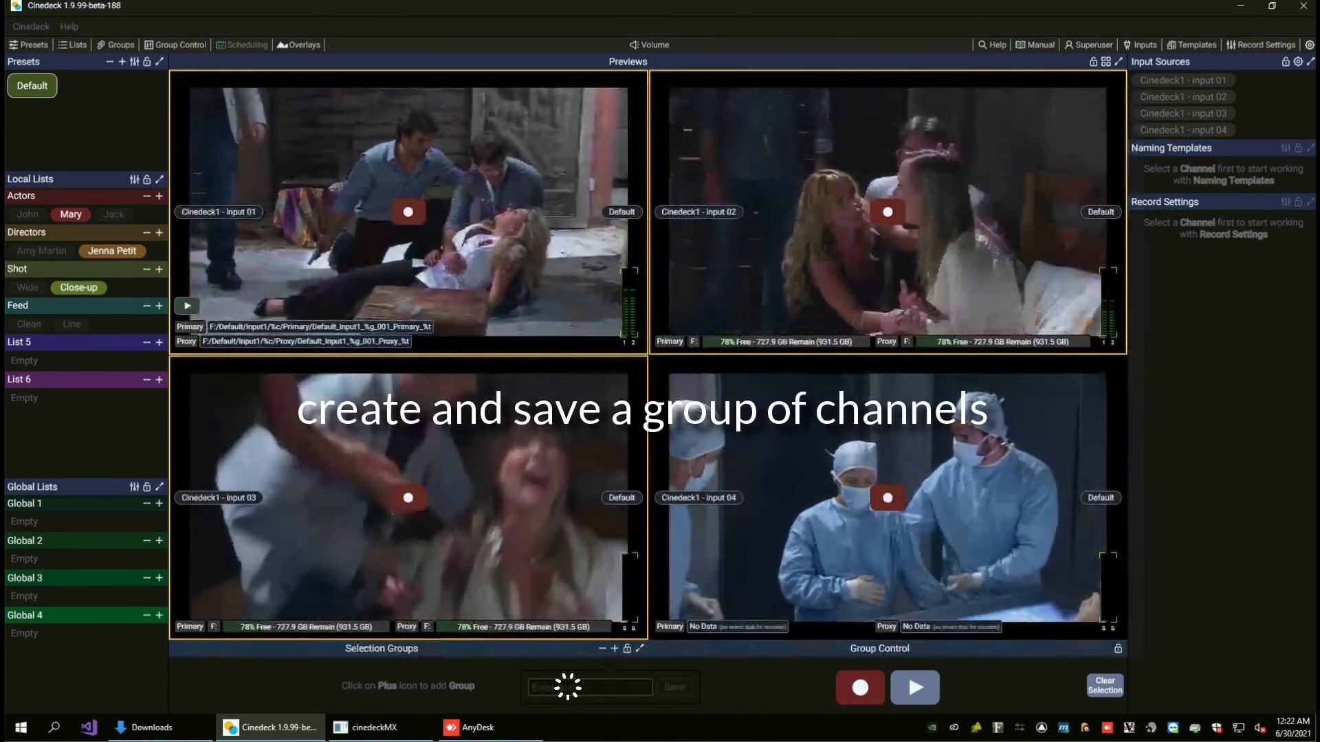
type("Grooup")
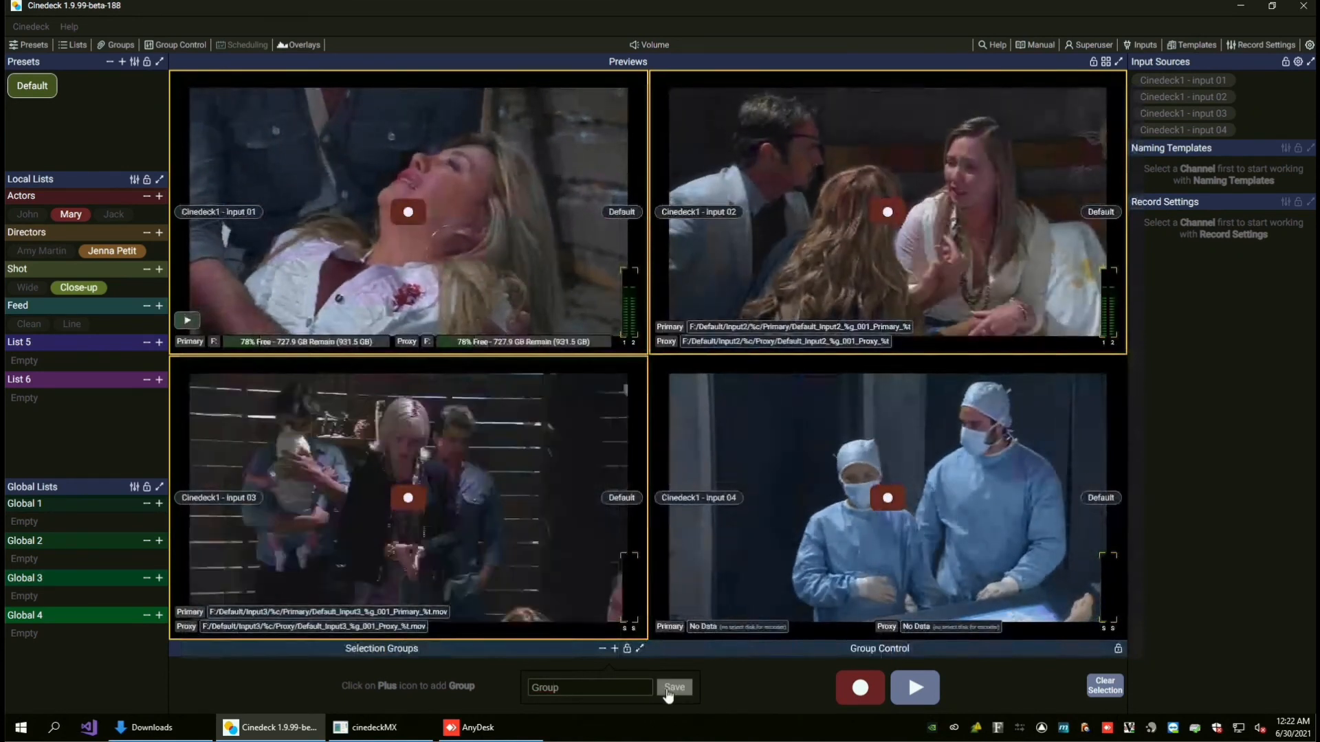
left_click(667, 689)
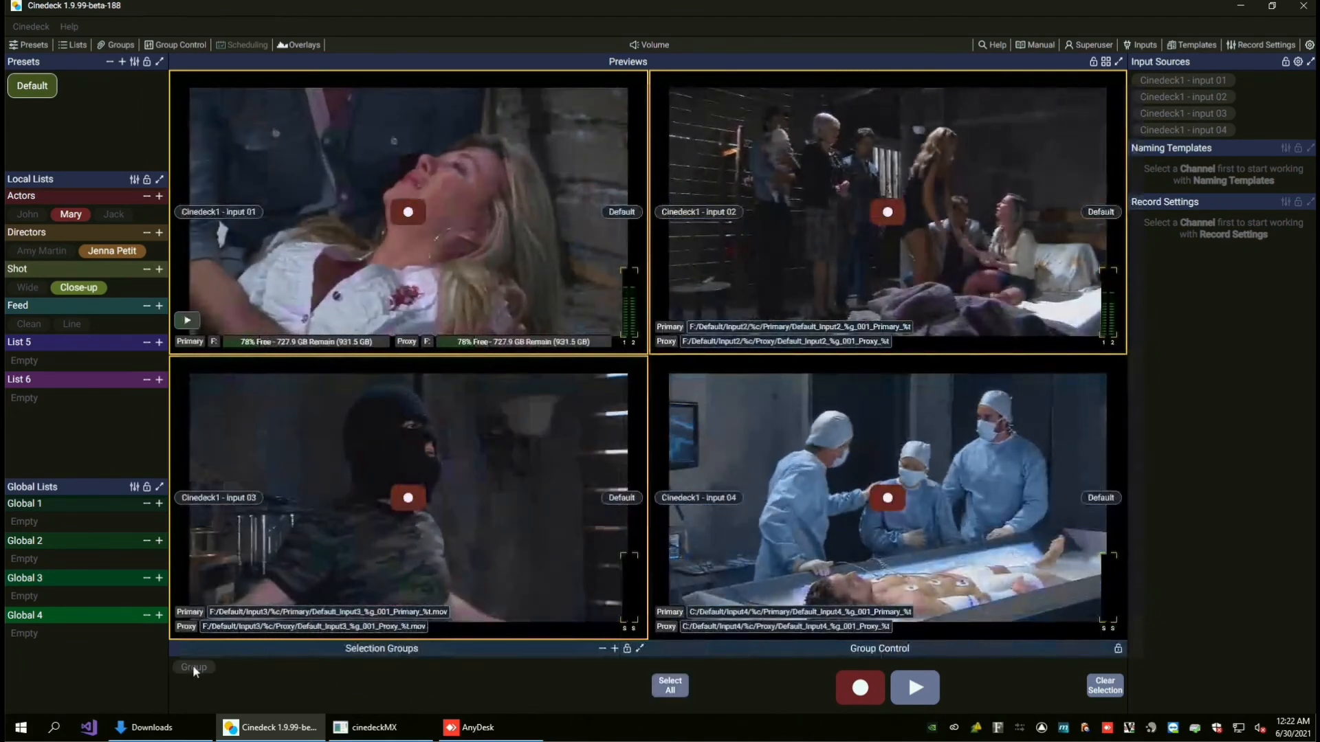
- Show the scheduled records area and examine the input, preset and interval options of a new schedule, cancelling it without saving
mouse_move(897, 544)
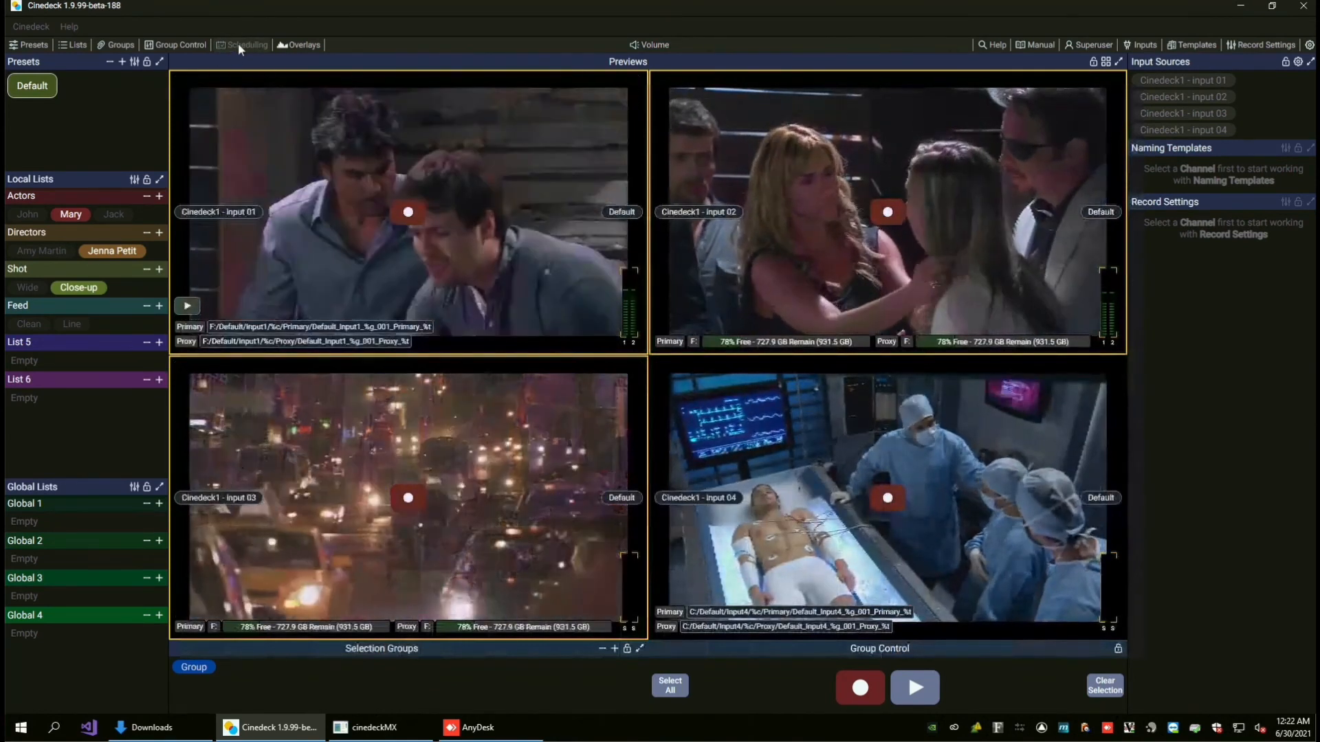
left_click(238, 44)
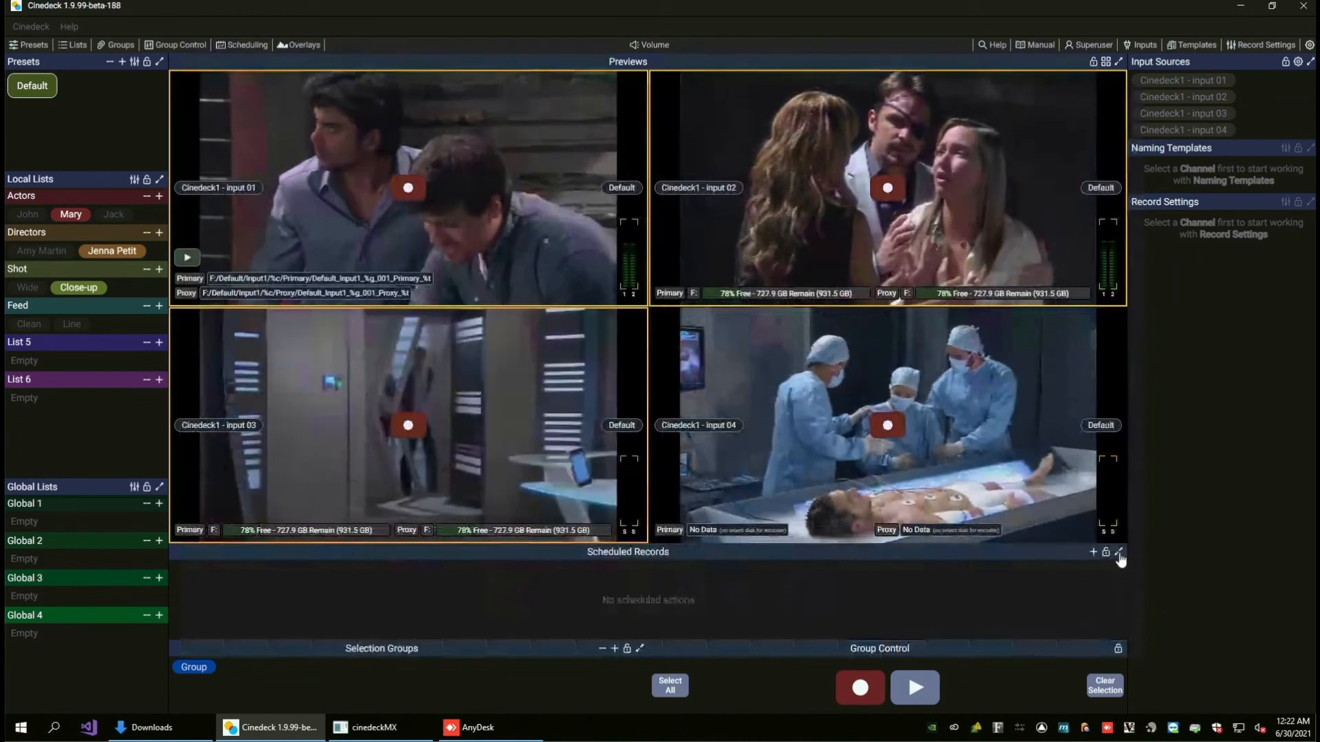
left_click(1093, 553)
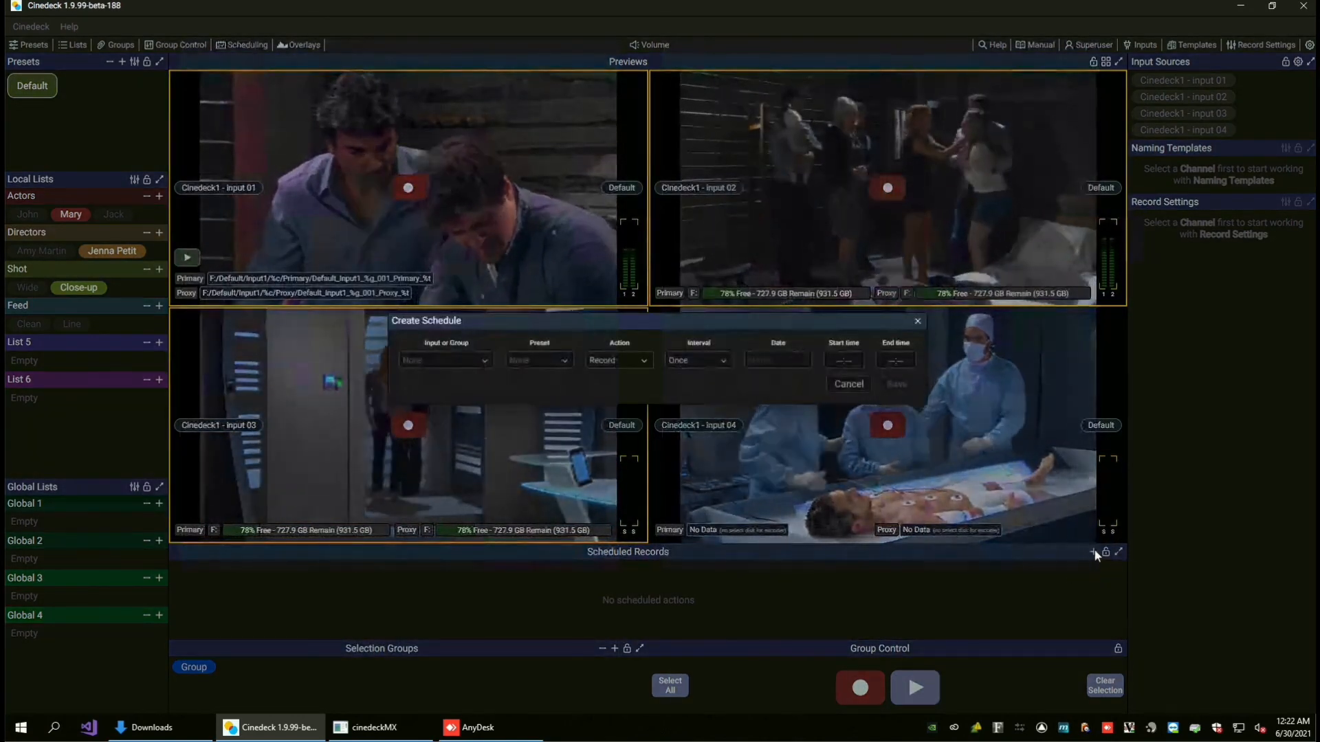
left_click(441, 362)
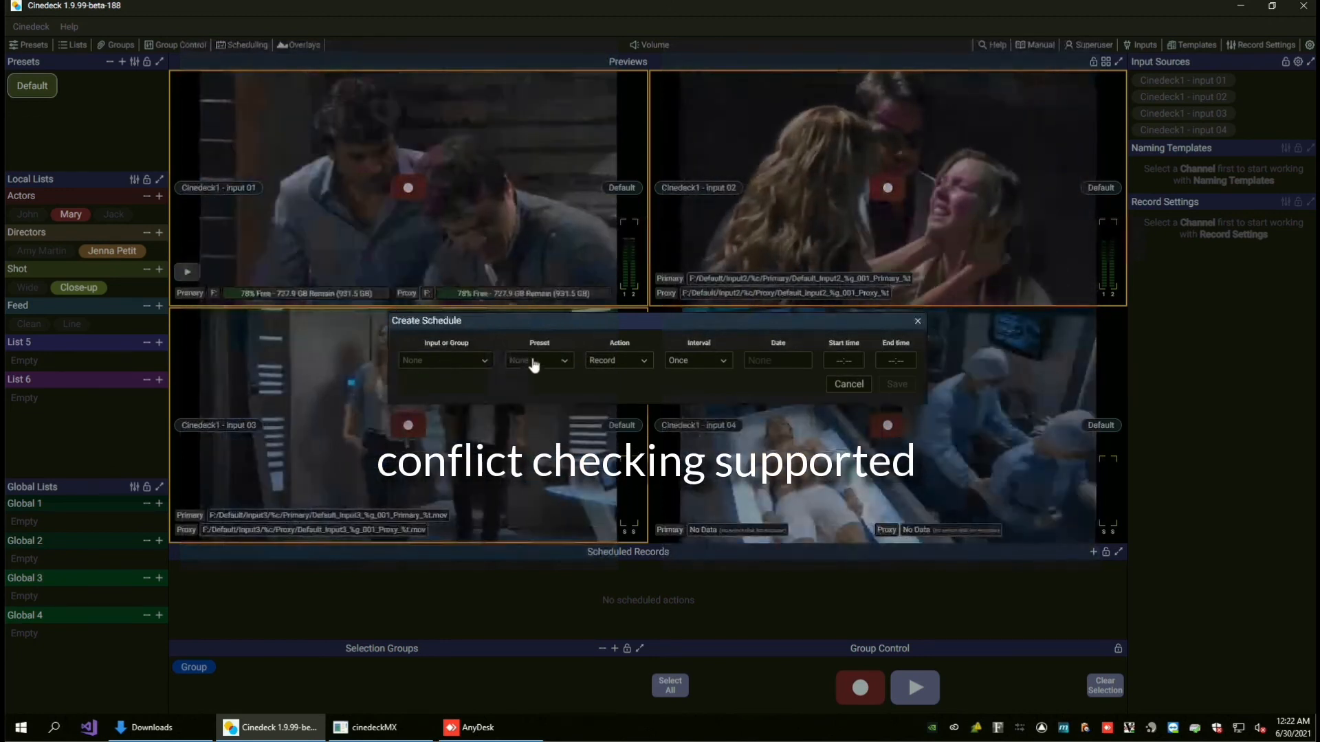
left_click(536, 362)
left_click(543, 362)
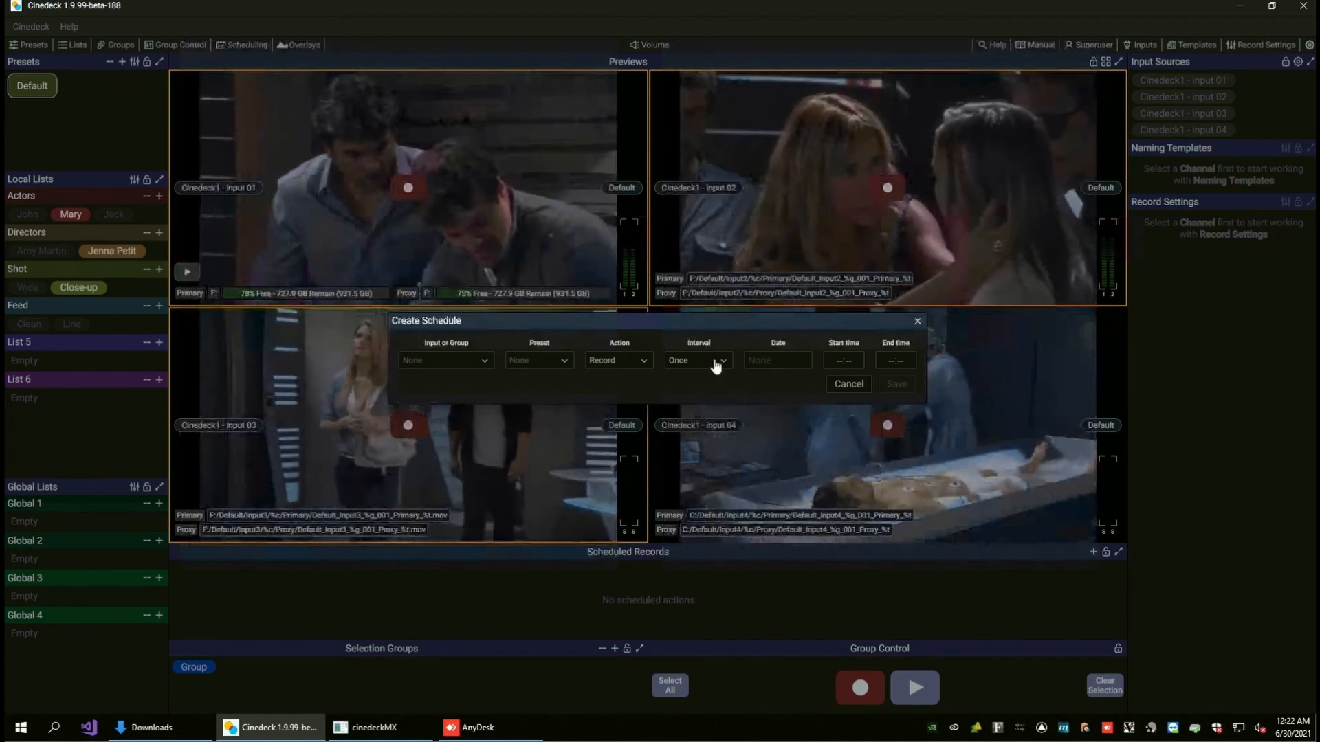
left_click(850, 384)
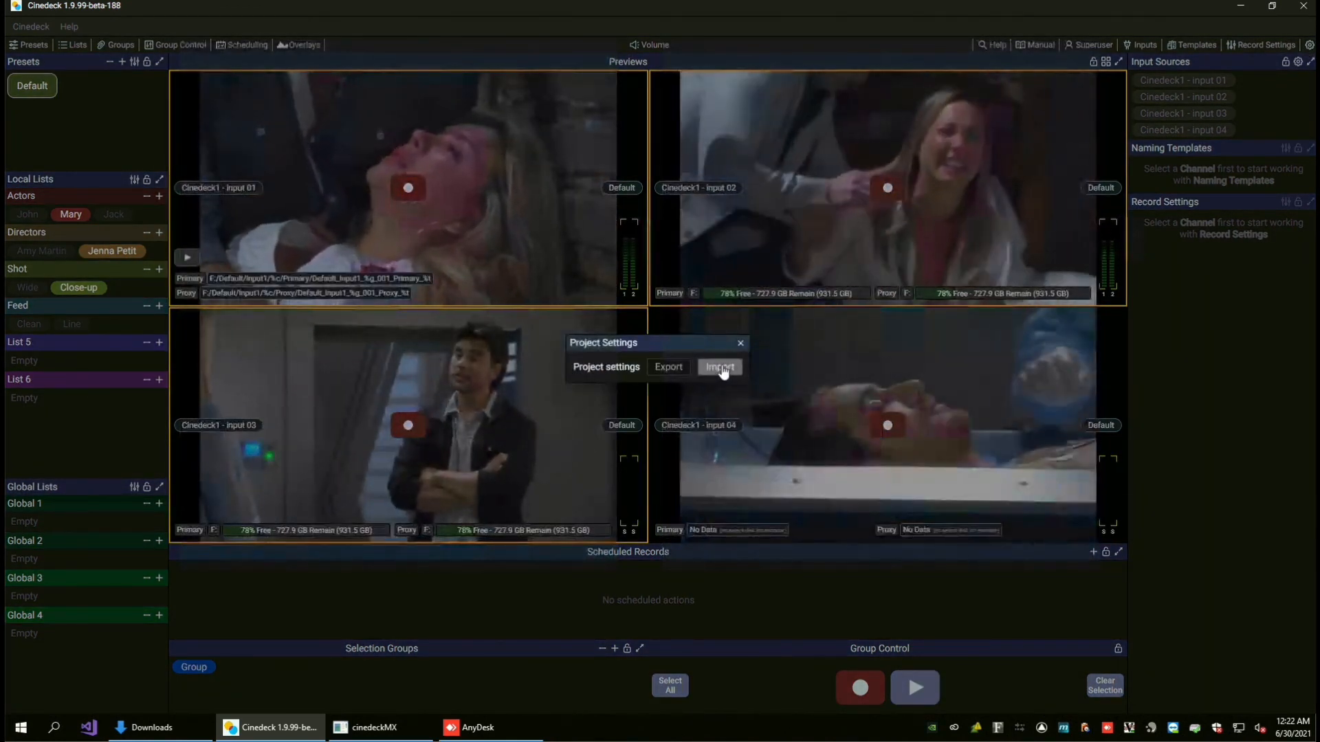
- Look at the import option for project settings and close the project settings dialog
left_click(719, 368)
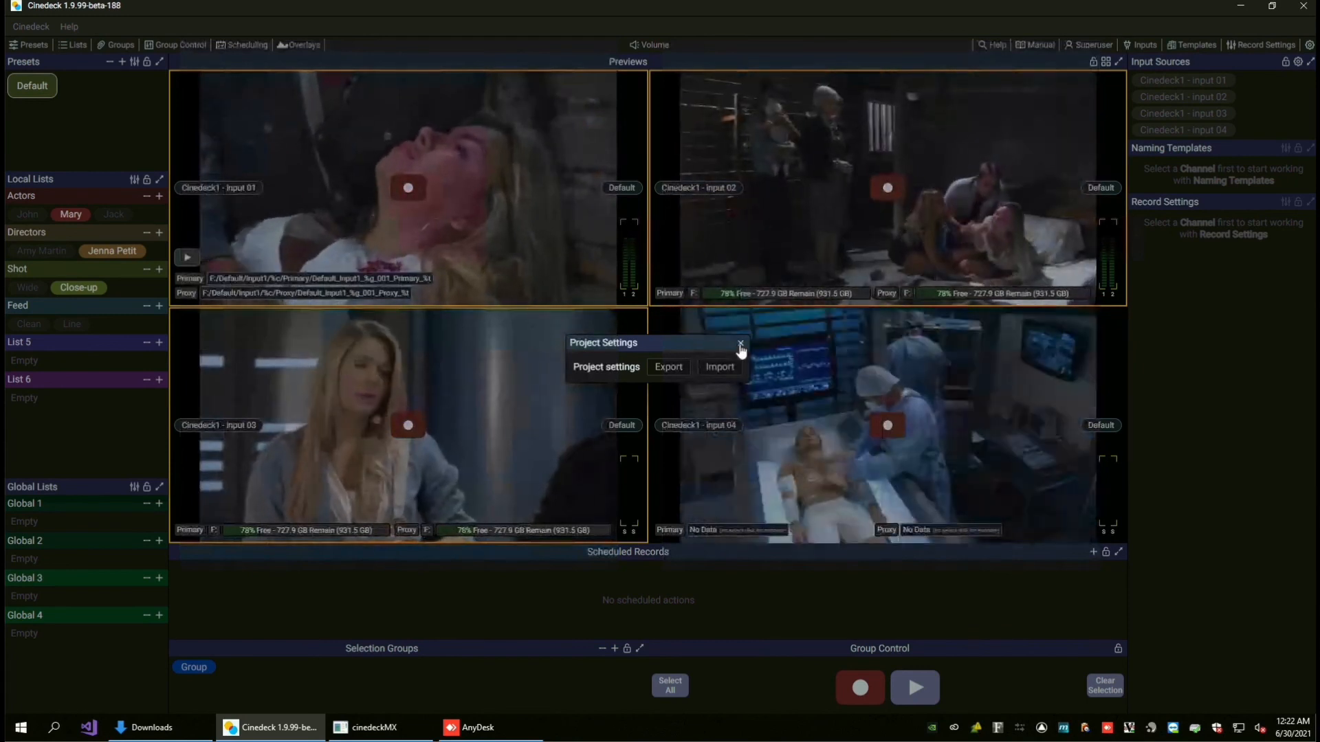
left_click(740, 344)
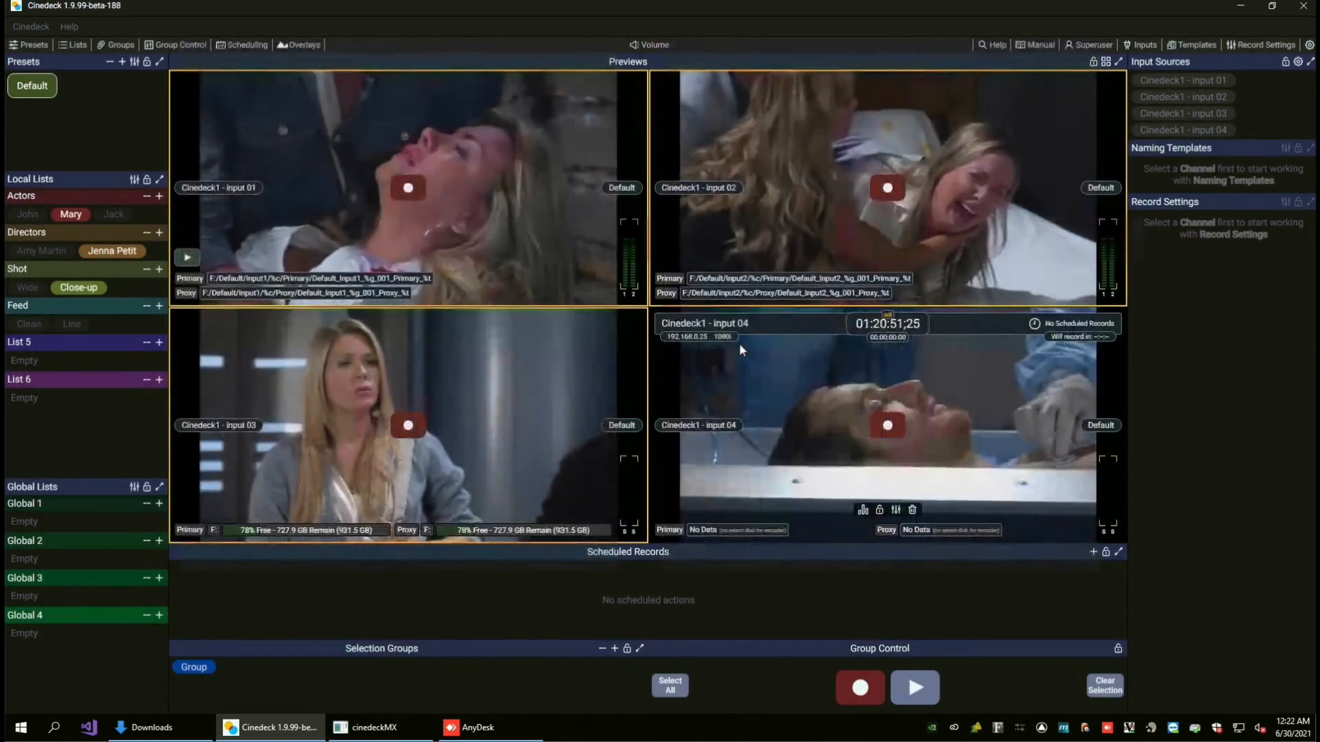